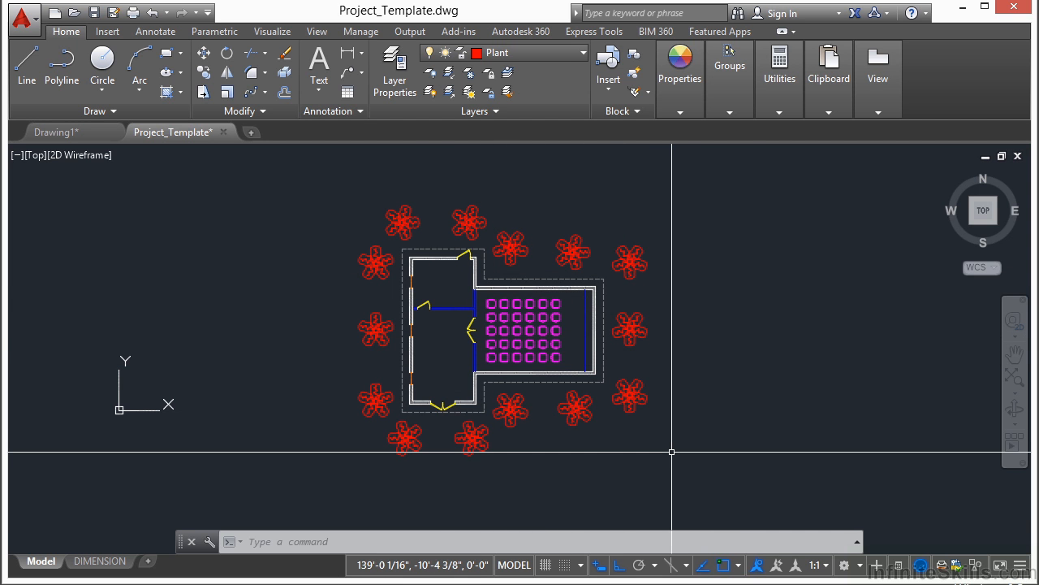
Open the DIMENSION layout, activate its viewport and centre the floor plan with its surrounding plants inside it
left_click(113, 560)
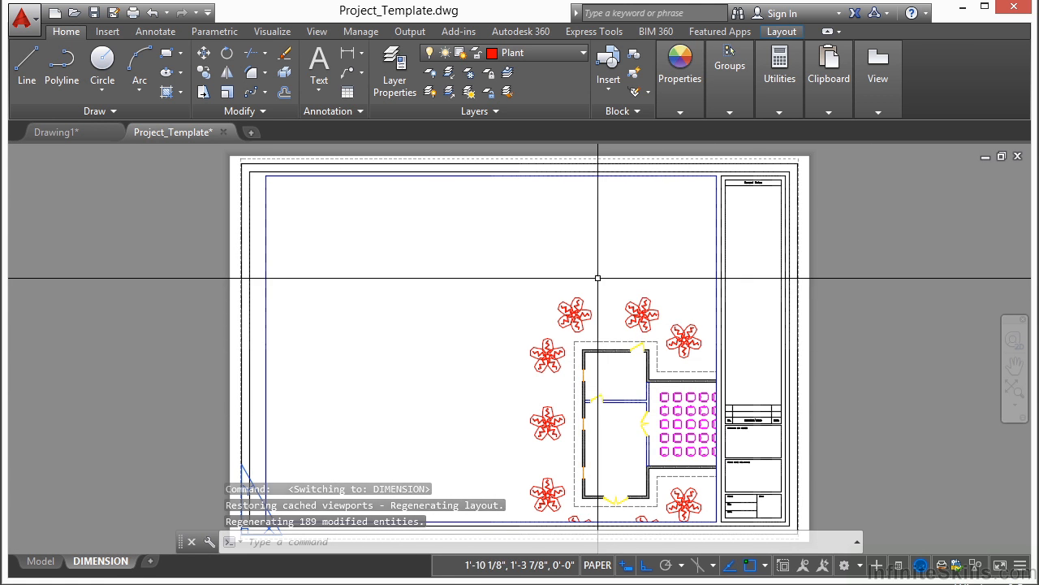
scroll(599, 277, "down", 2)
scroll(564, 297, "up", 2)
middle_click_drag(517, 345, 495, 366)
double_click(444, 318)
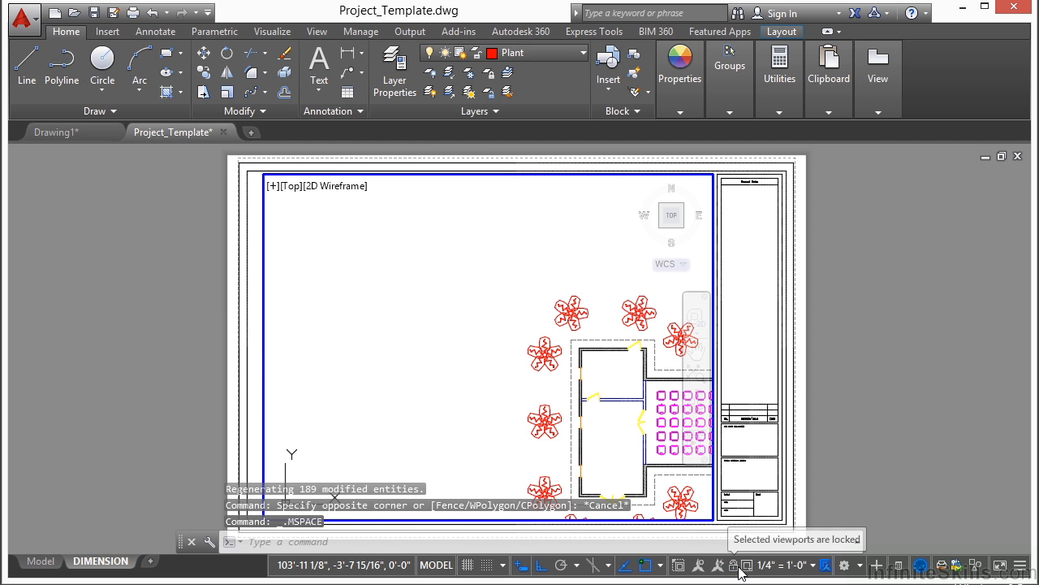
middle_click_drag(642, 409, 445, 338)
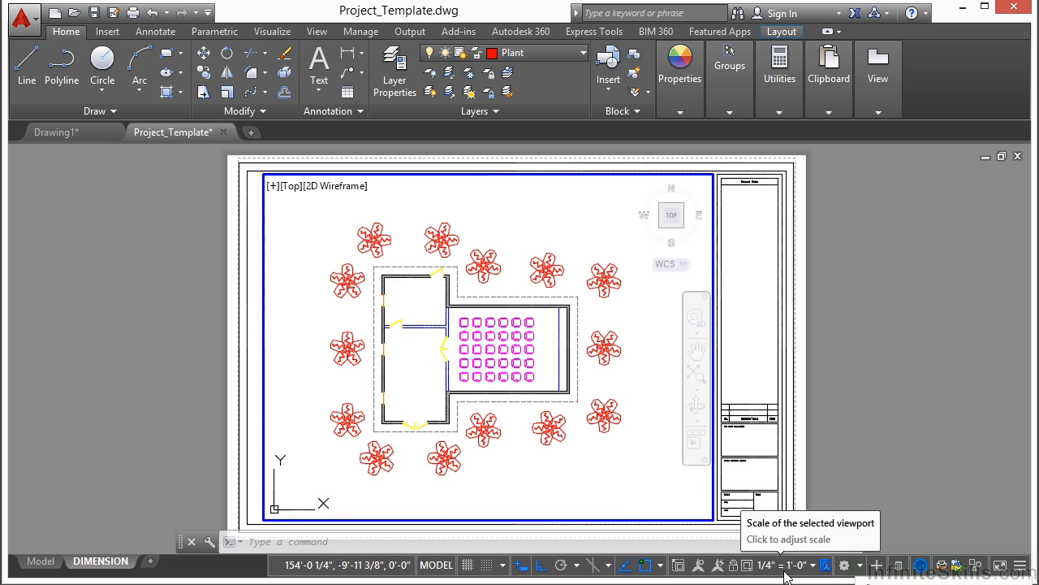
Set the viewport scale to 1/4" = 1'-0", lock the viewport and return to paper space
left_click(814, 566)
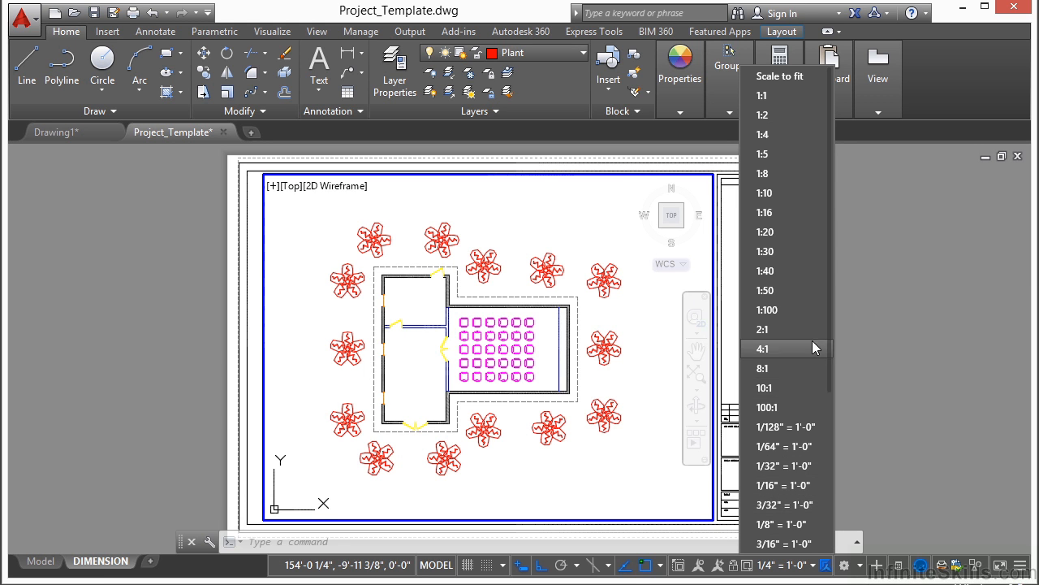
scroll(812, 353, "down", 3)
left_click(799, 494)
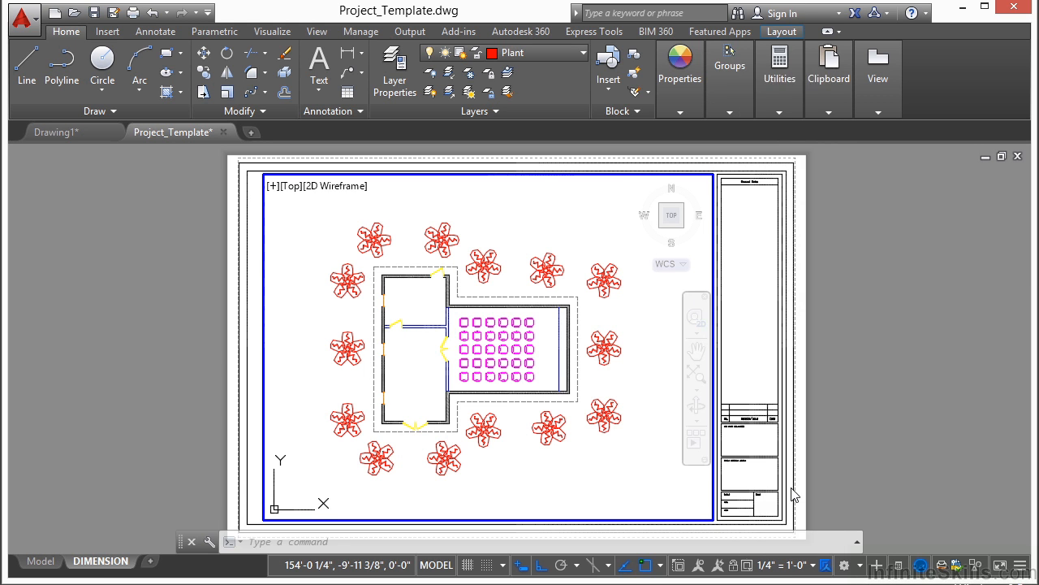
middle_click_drag(464, 344, 464, 341)
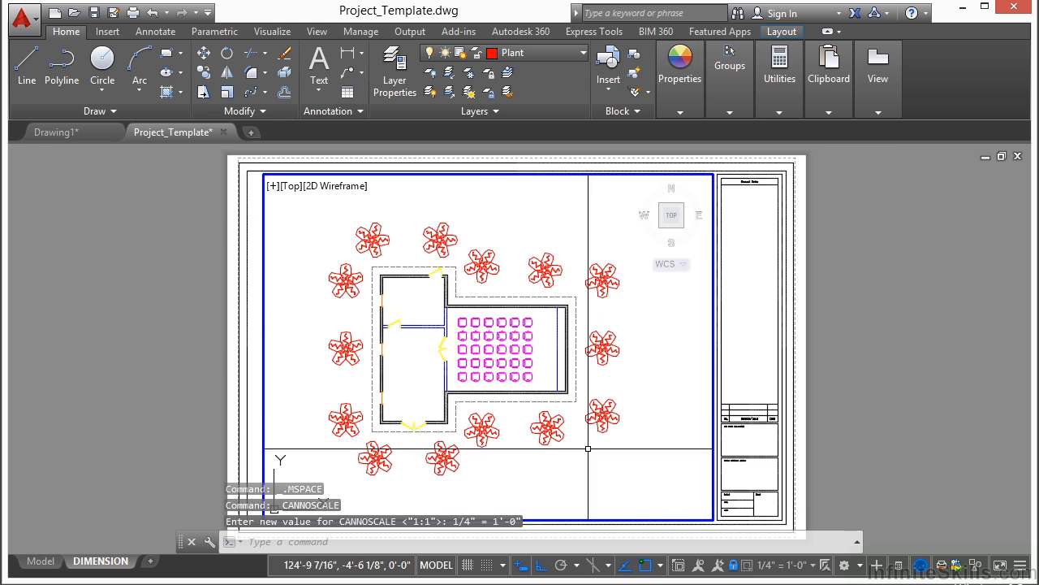
double_click(852, 333)
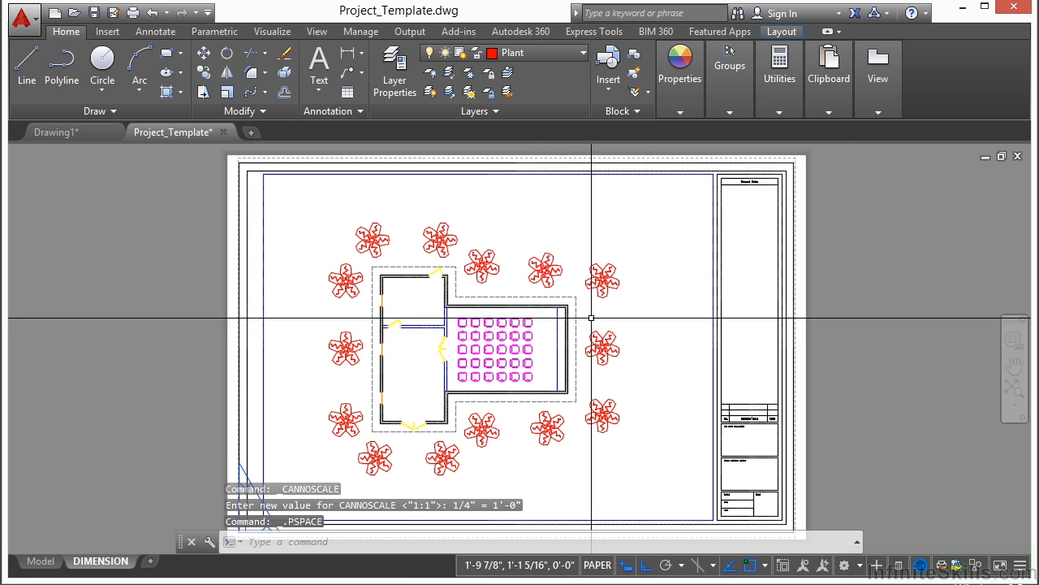
Examine the title block's revision, firm and project areas on the layout sheet
left_click(860, 351)
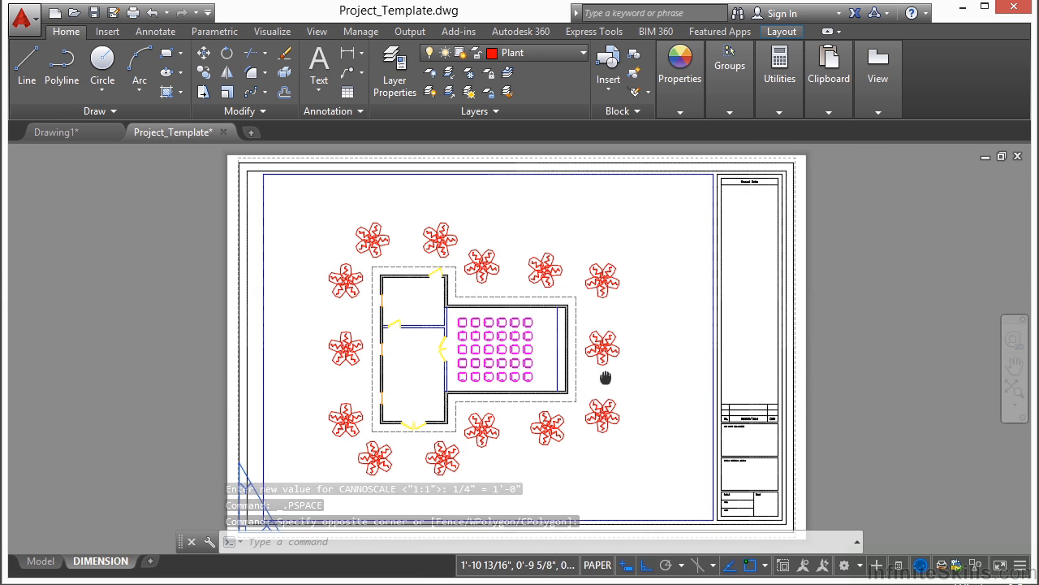
middle_click_drag(608, 377, 513, 324)
scroll(657, 369, "up", 9)
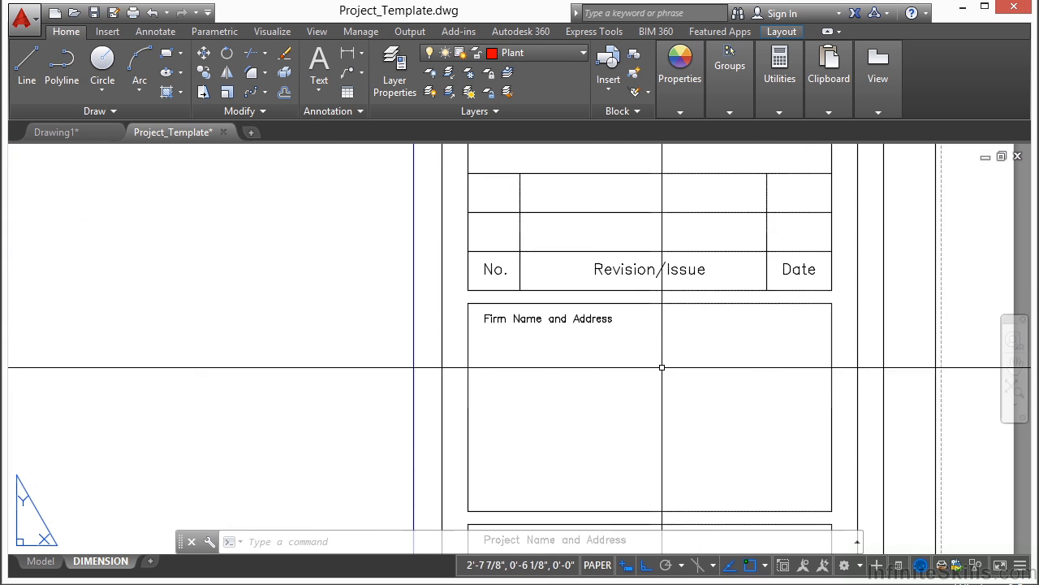
scroll(495, 329, "down", 5)
left_click(499, 334)
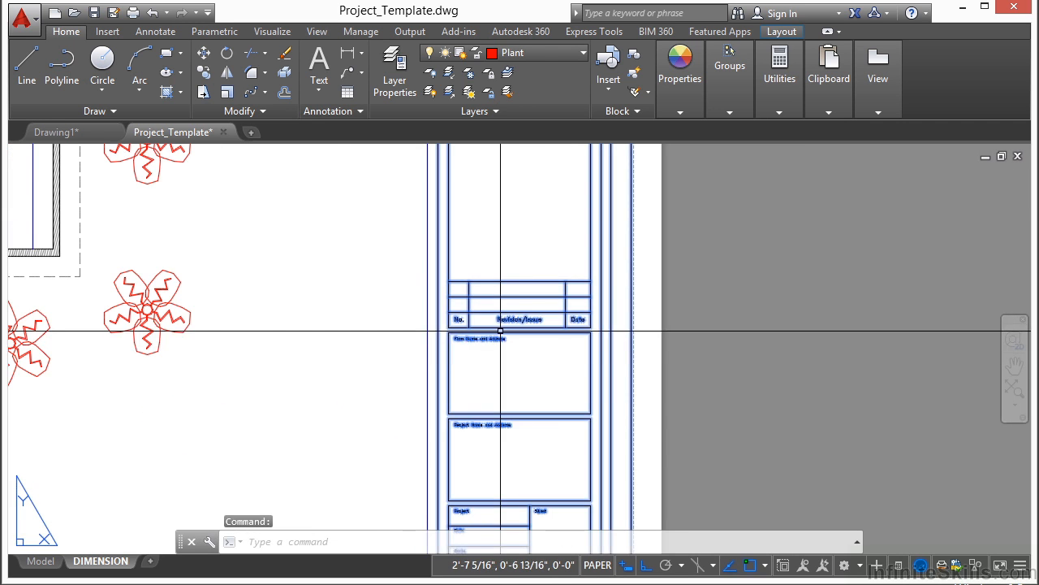
scroll(549, 357, "down", 4)
mouse_move(553, 291)
middle_mouse_down()
mouse_move(616, 401)
mouse_move(558, 281)
middle_mouse_up()
key("Escape")
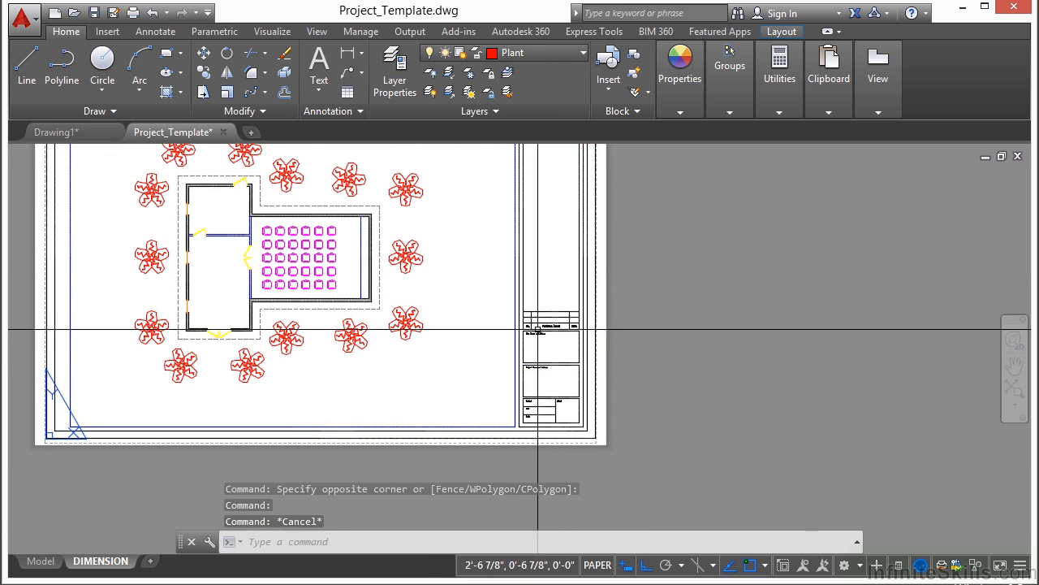
Make Text the current layer for annotating the title block
scroll(546, 329, "up", 2)
scroll(549, 360, "up", 3)
scroll(548, 360, "down", 1)
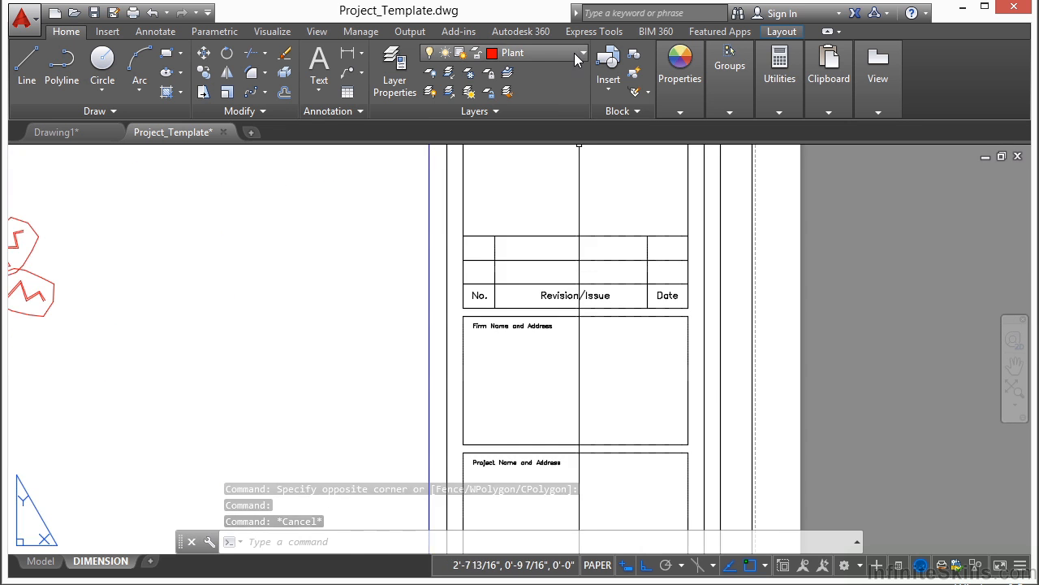
middle_click_drag(538, 411, 505, 286)
middle_click_drag(509, 400, 518, 335)
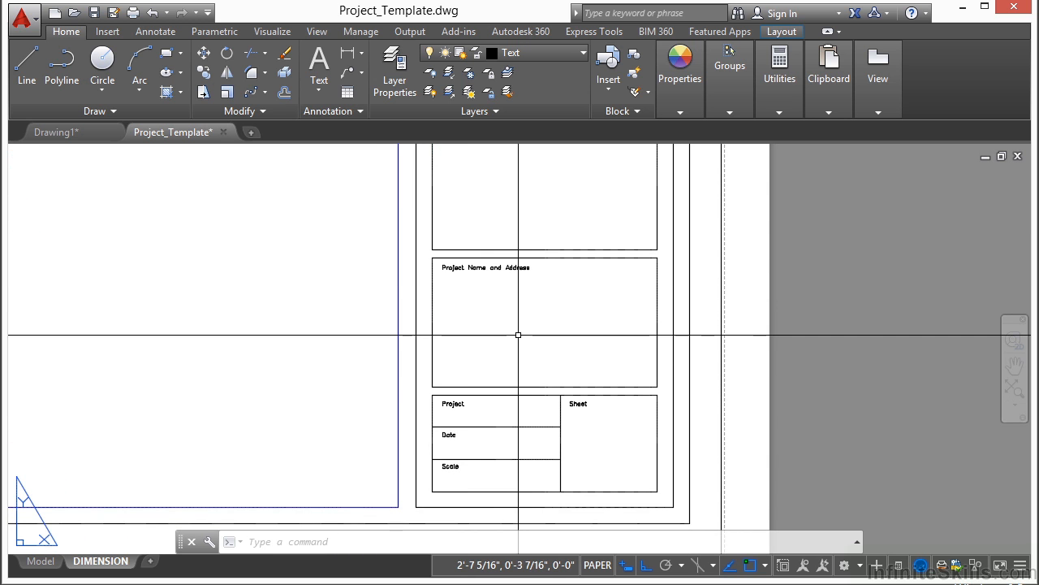
Add the multiline text "MOVIE HOUSE" in the Title text style under the Project Name and Address heading
left_click(147, 34)
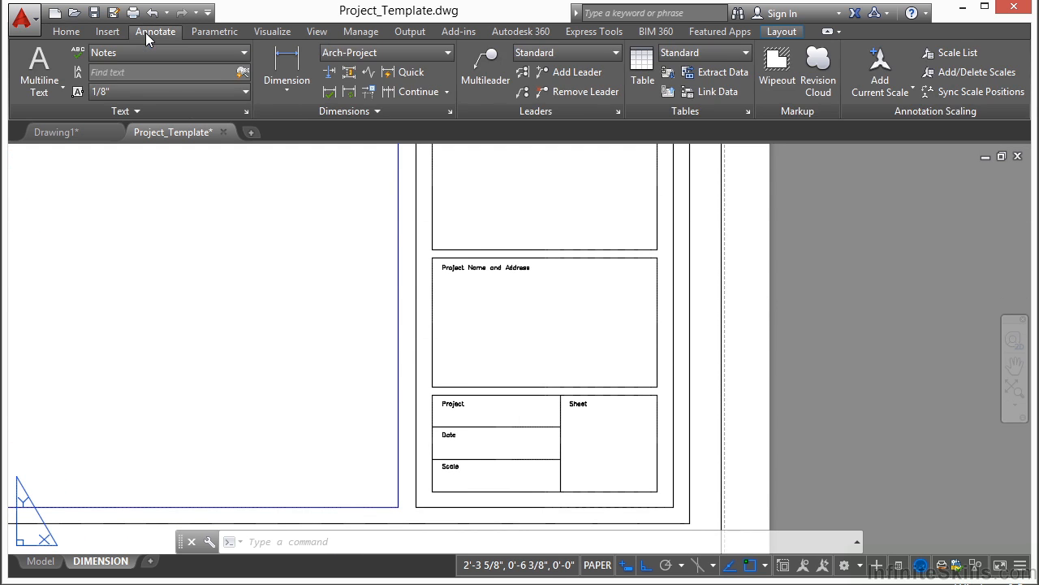
left_click(245, 55)
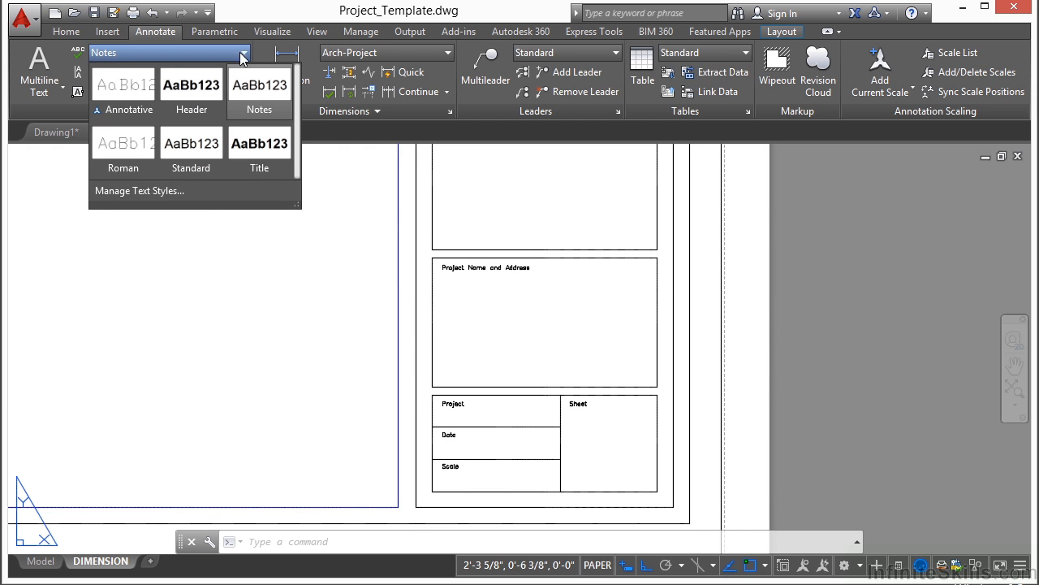
left_click(259, 154)
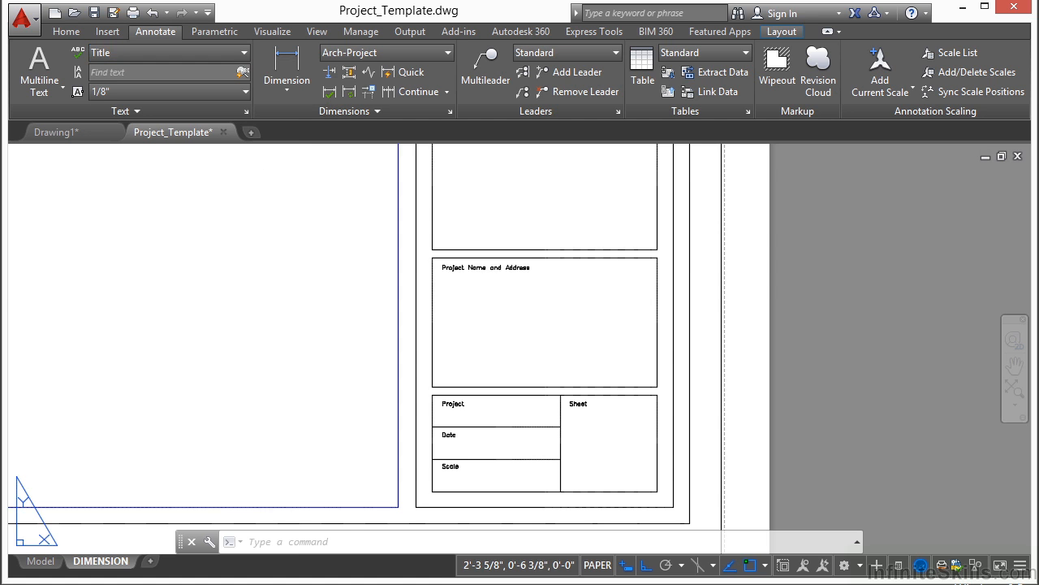
type("MT")
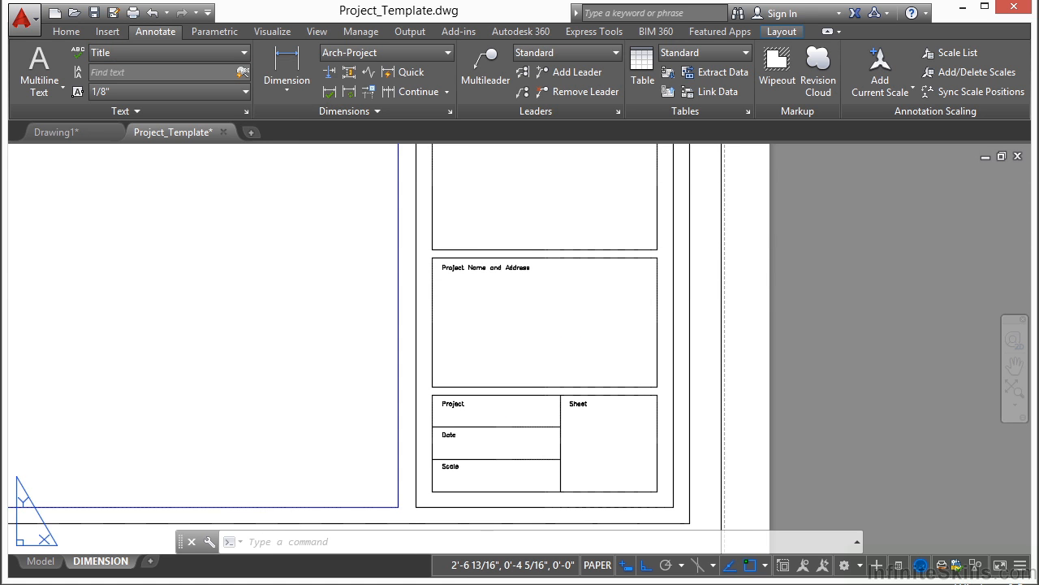
key("Return")
left_click(446, 286)
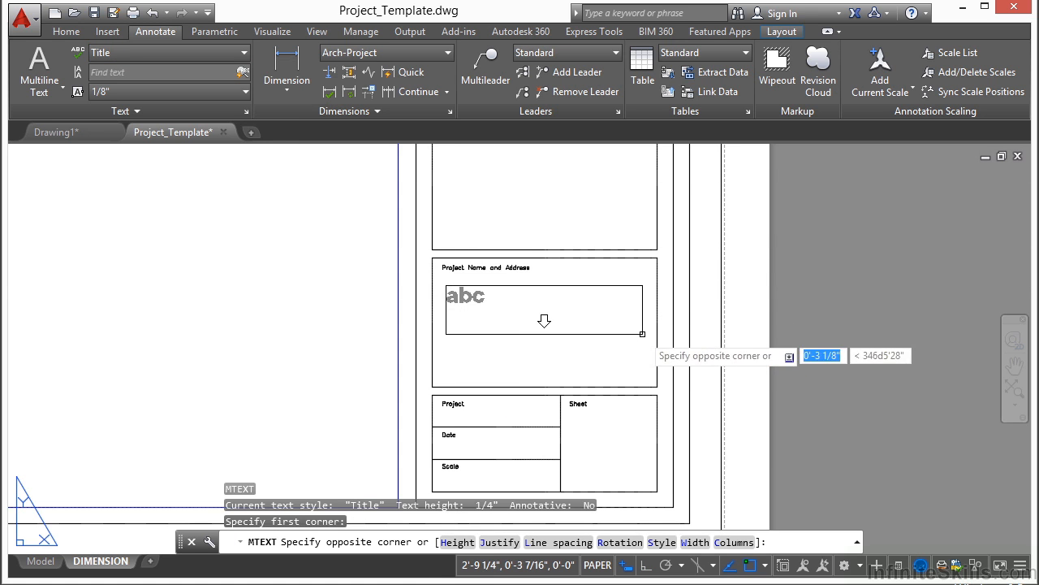
left_click(643, 334)
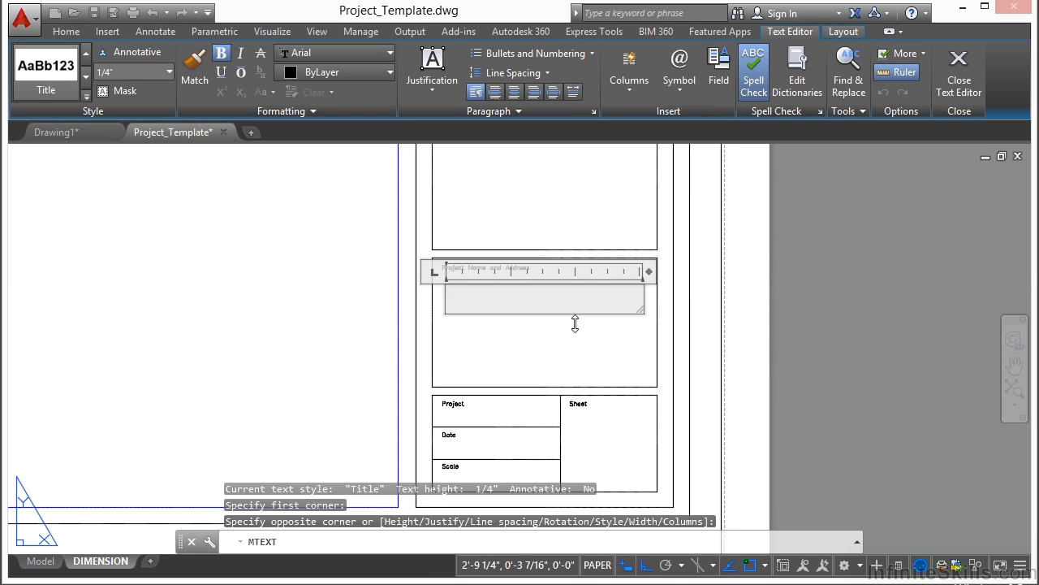
type("MOVIE HOUSE")
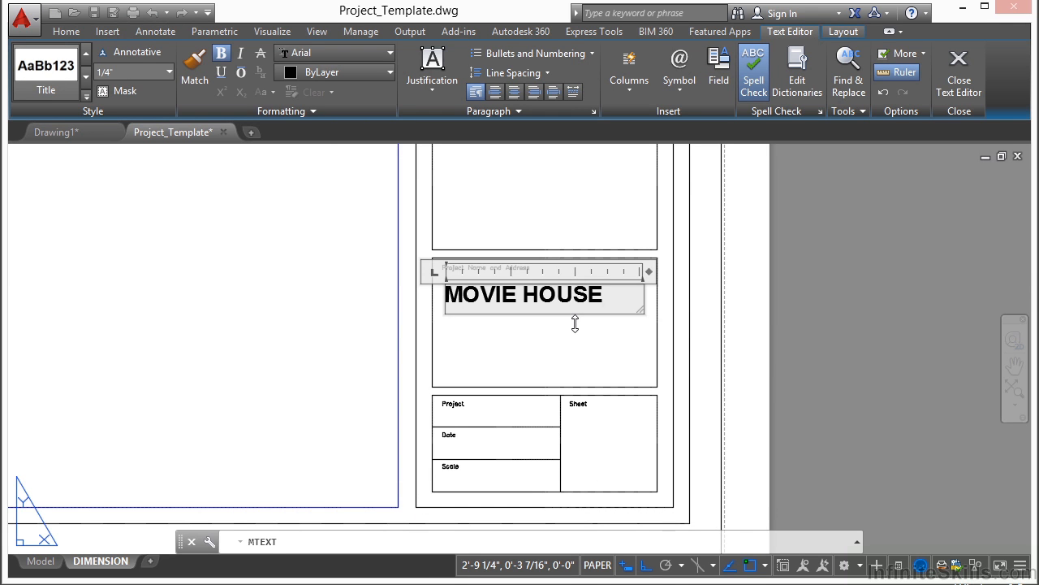
left_click(575, 324)
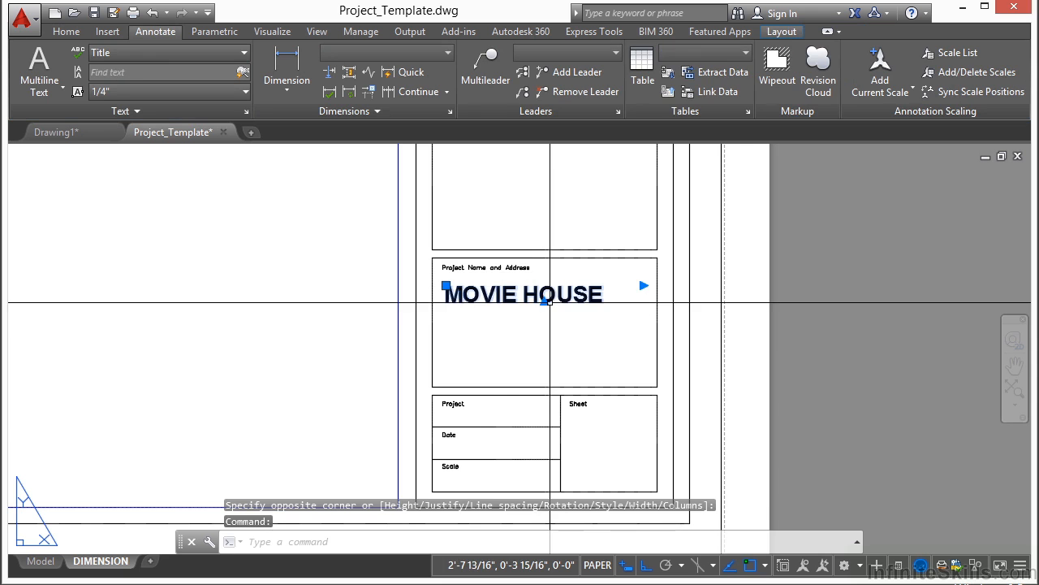
Centre-align the "MOVIE HOUSE" text within its text frame
double_click(489, 294)
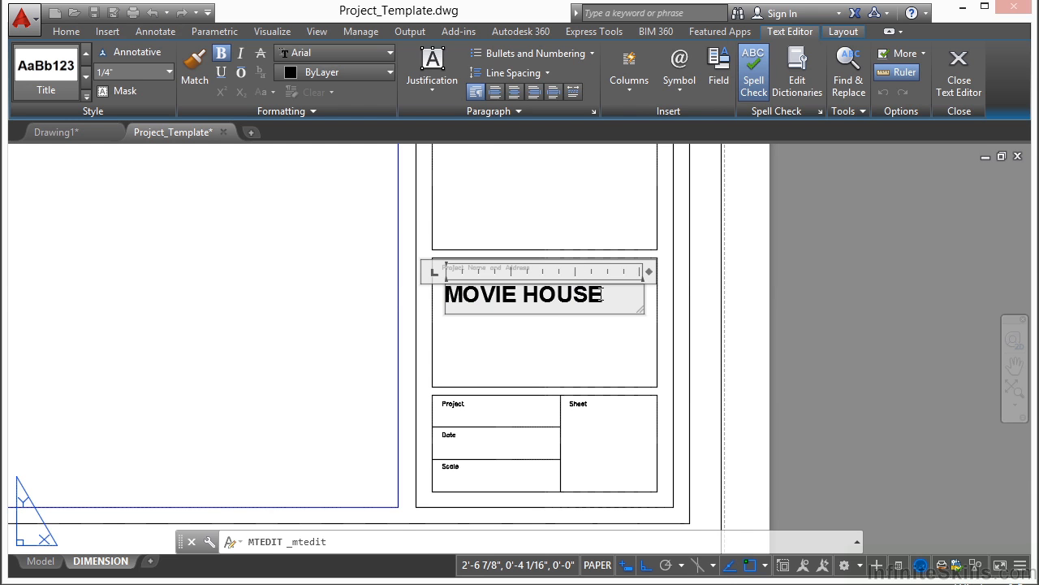
triple_click(498, 300)
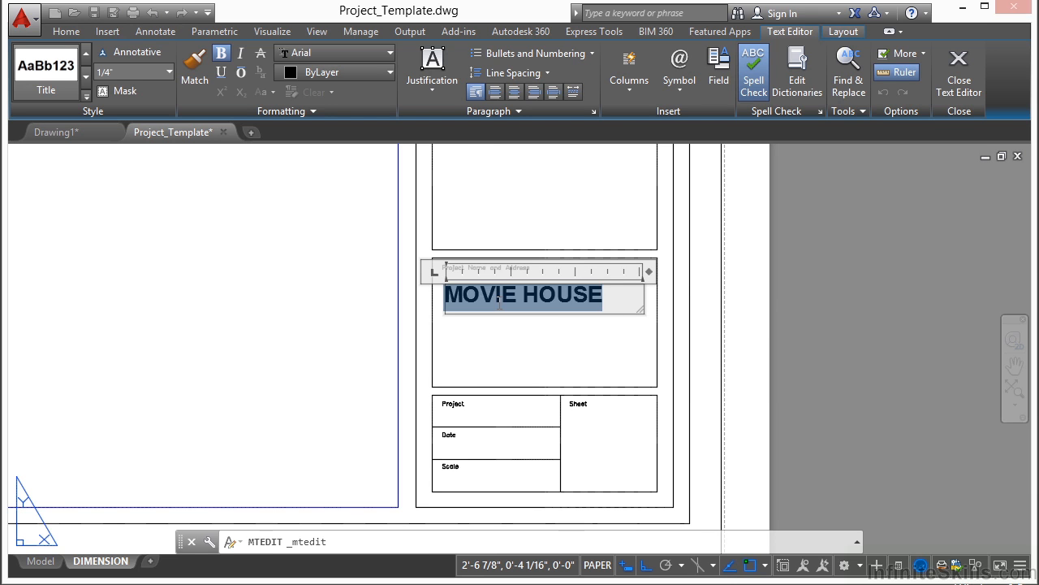
left_click(513, 95)
left_click(544, 355)
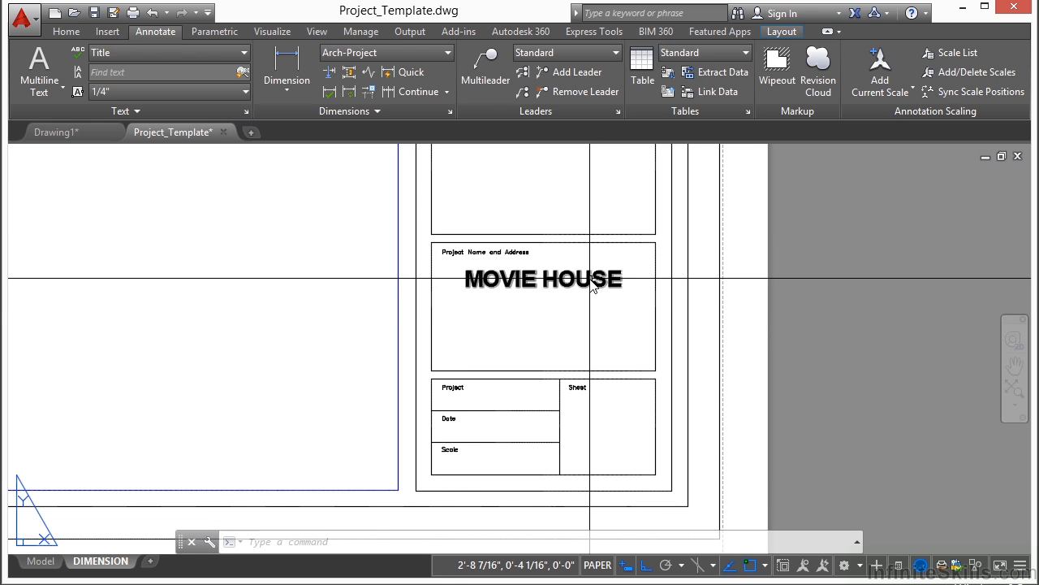
Copy the "MOVIE HOUSE" text down to the Sheet cell of the title block
type("co")
key("Return")
left_click(589, 279)
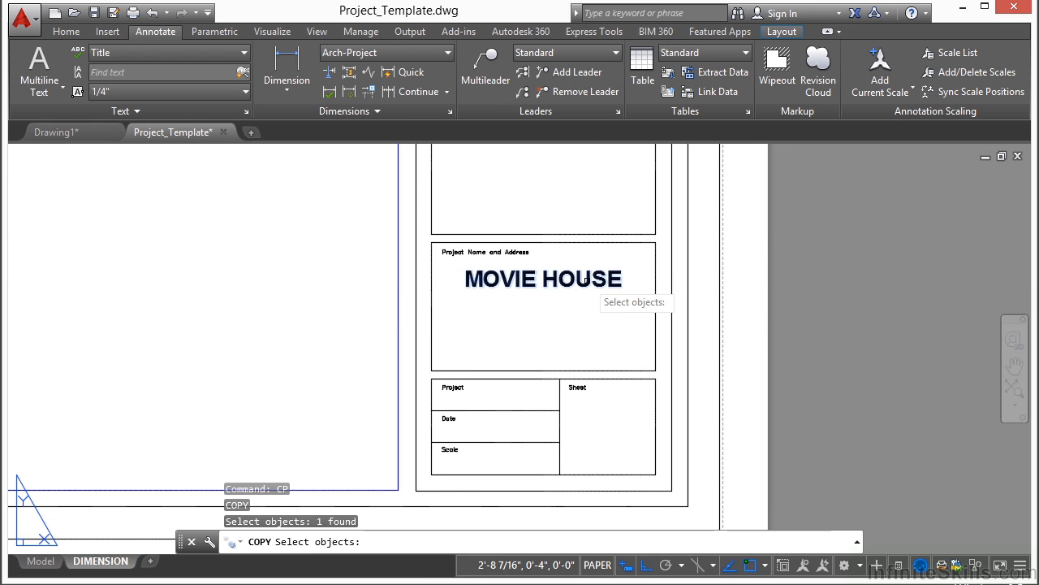
key("Return")
left_click(516, 280)
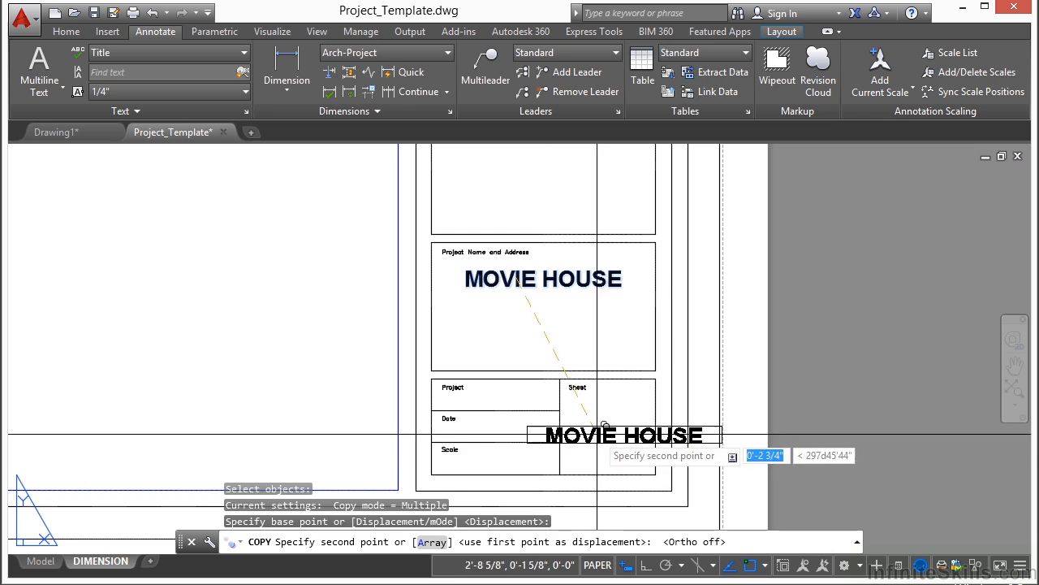
left_click(609, 424)
key("Return")
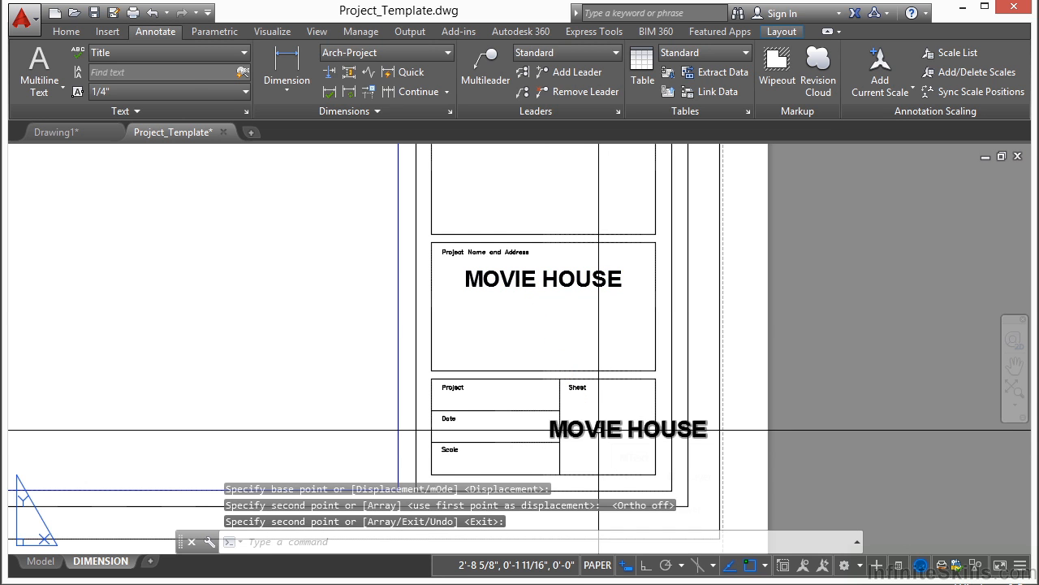
Replace the copied text with "1" and narrow its text frame
double_click(602, 430)
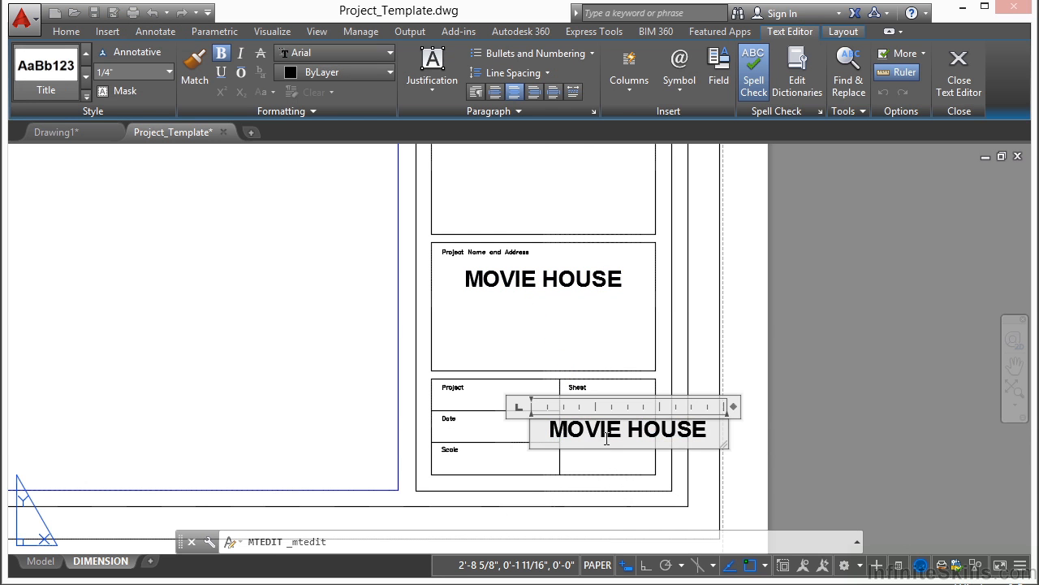
key("ctrl+a")
type("1")
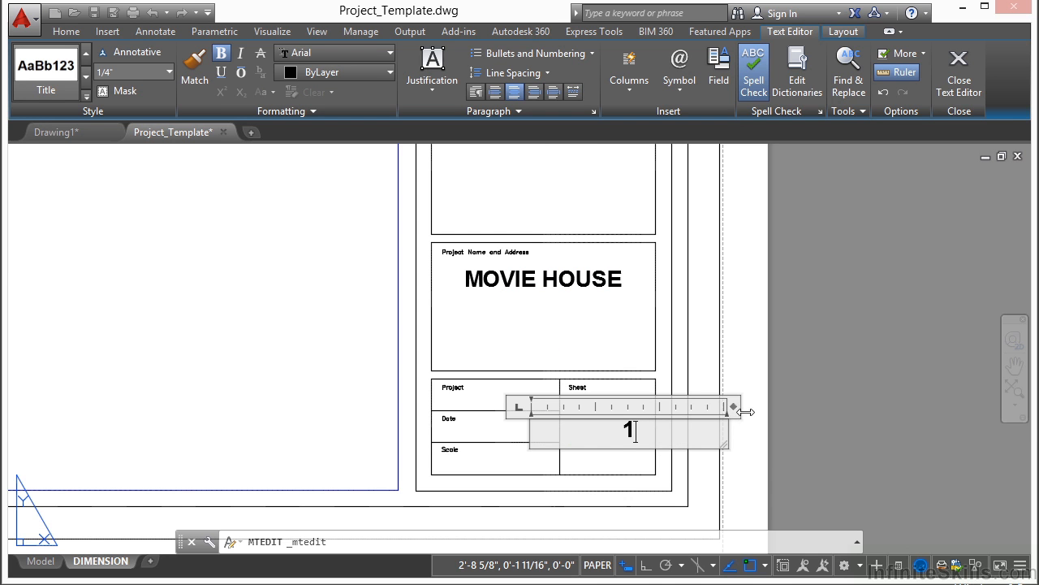
left_click_drag(737, 415, 575, 416)
left_click(580, 430)
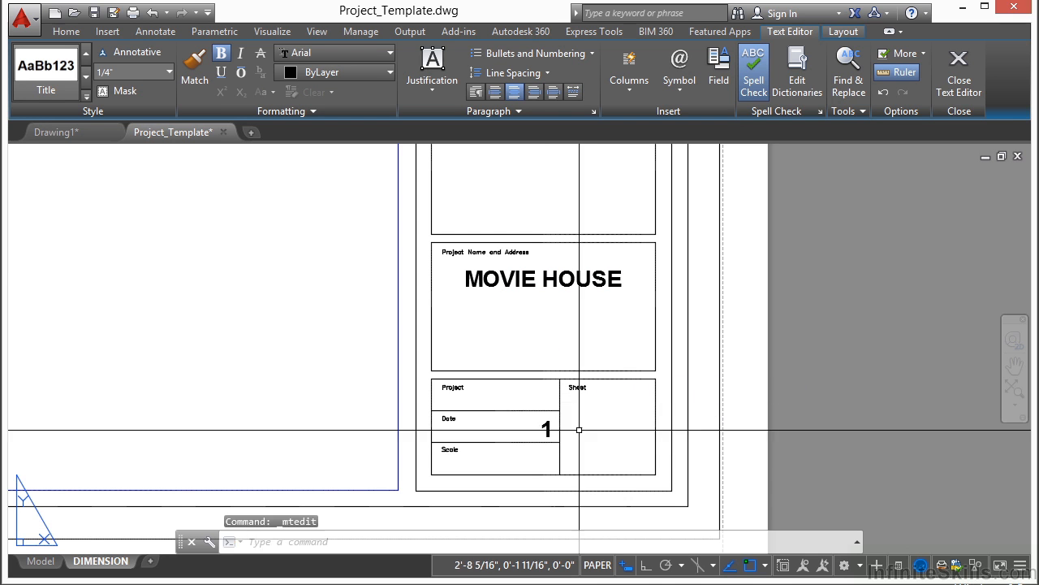
Move the sheet number "1" out of the Date row into the Sheet cell
type("M")
scroll(580, 431, "up", 2)
key("Return")
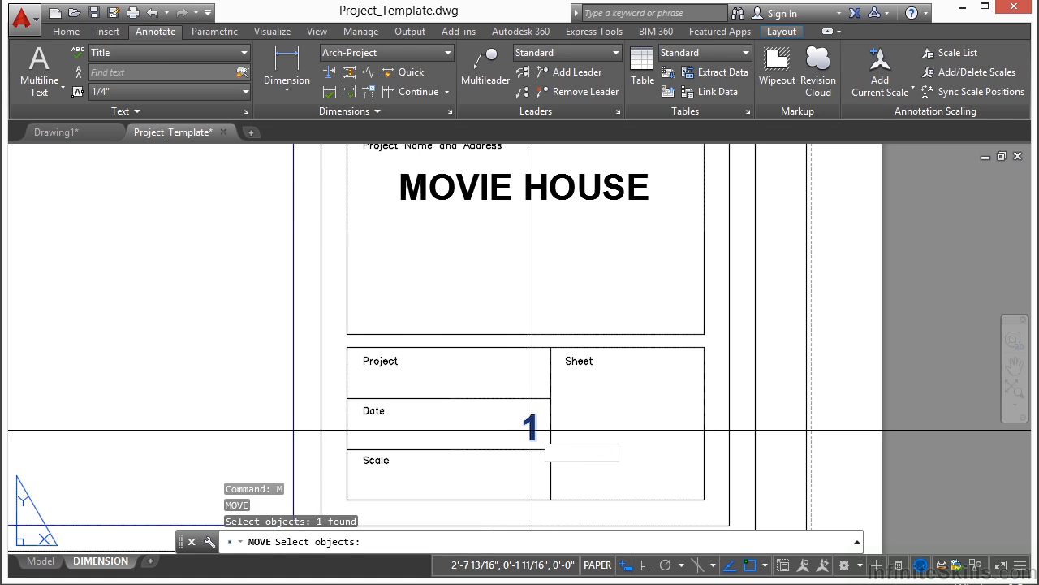
key("Return")
left_click(531, 429)
left_click(622, 430)
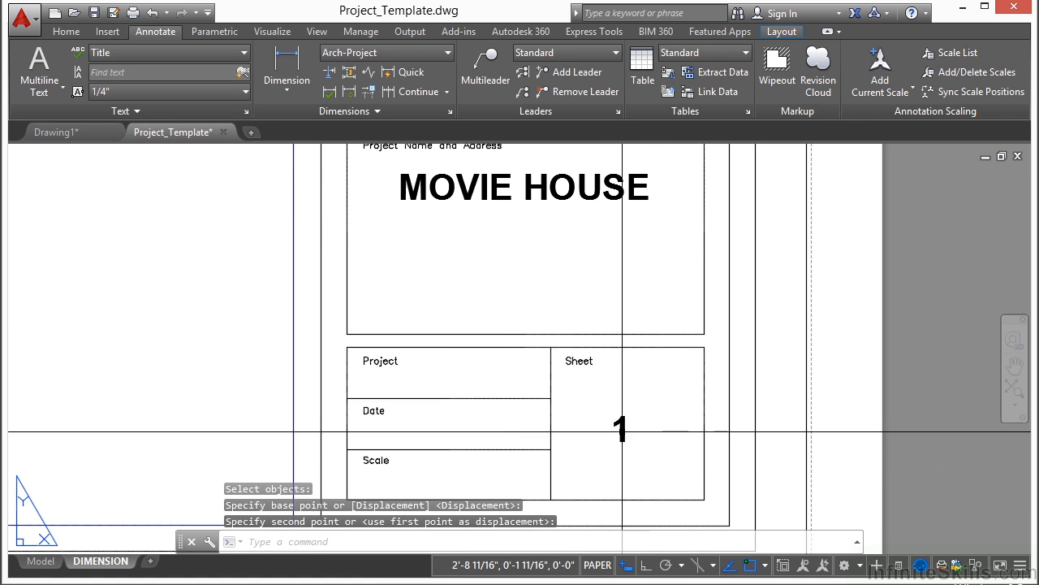
Shift the sheet number "1" slightly so it sits in the middle of the Sheet cell
key("Return")
left_click(650, 406)
left_click(597, 445)
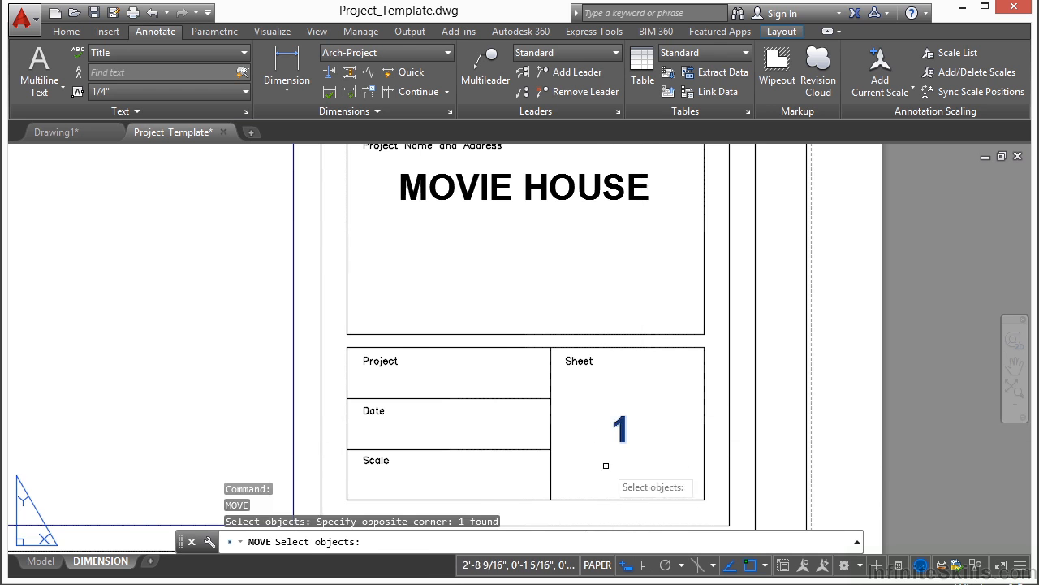
key("Return")
left_click(621, 465)
left_click(635, 461)
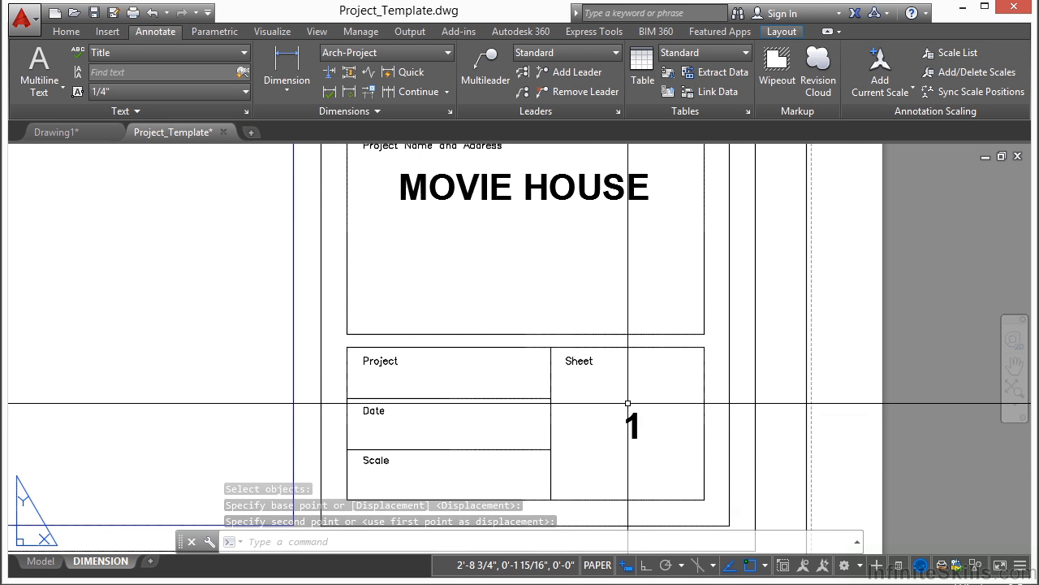
middle_click_drag(492, 436, 500, 354)
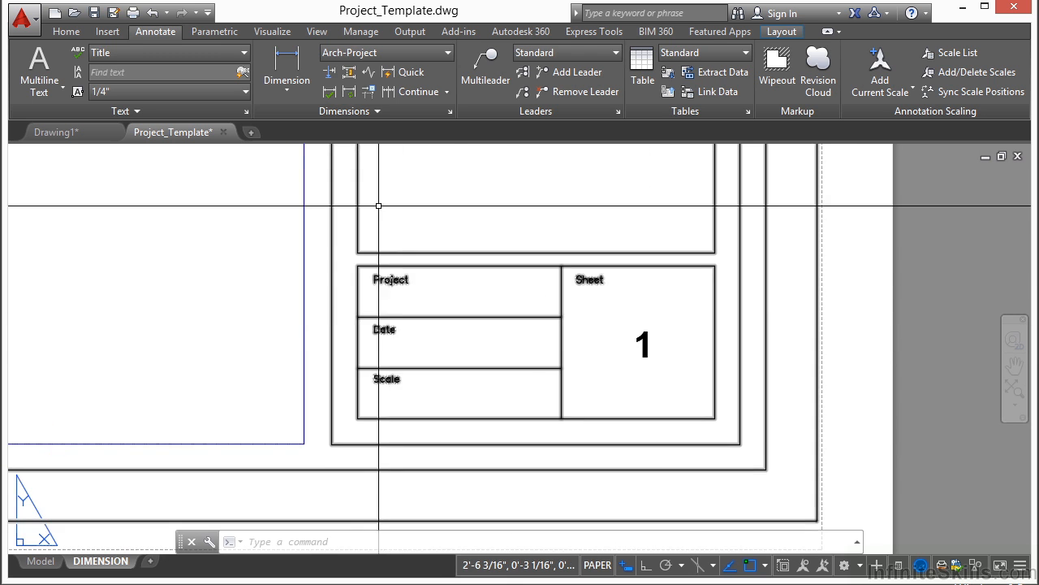
Add the multiline text "2014-04-25" in the title block's Date cell using the Notes text style
left_click(242, 53)
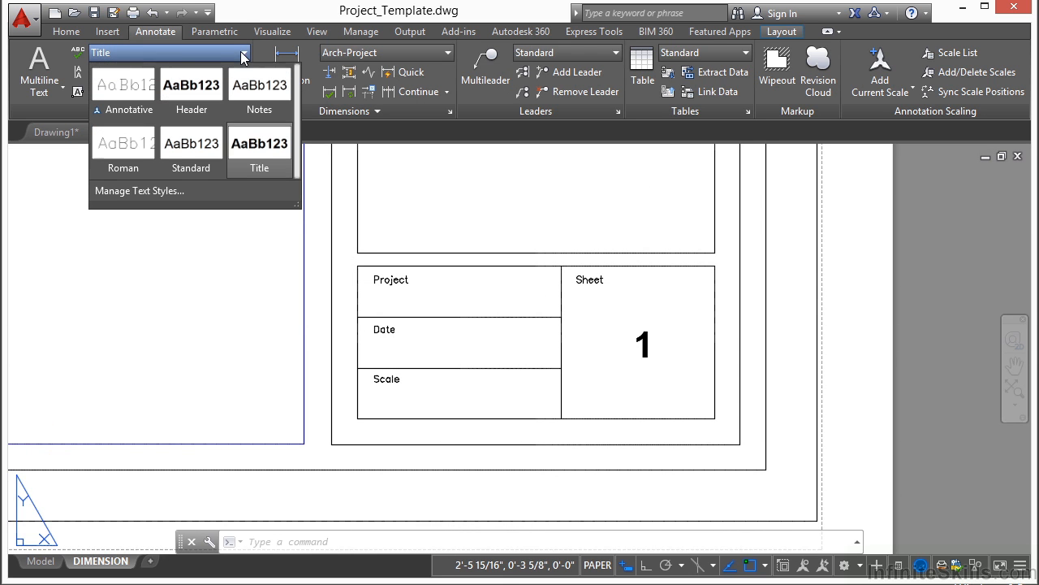
left_click(249, 104)
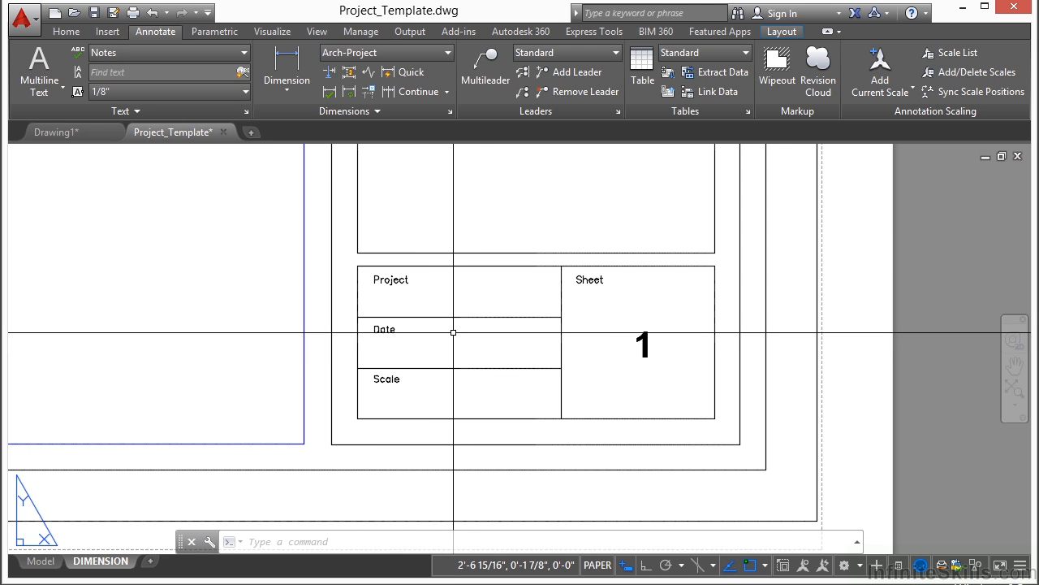
type("mt")
key("Return")
left_click(424, 338)
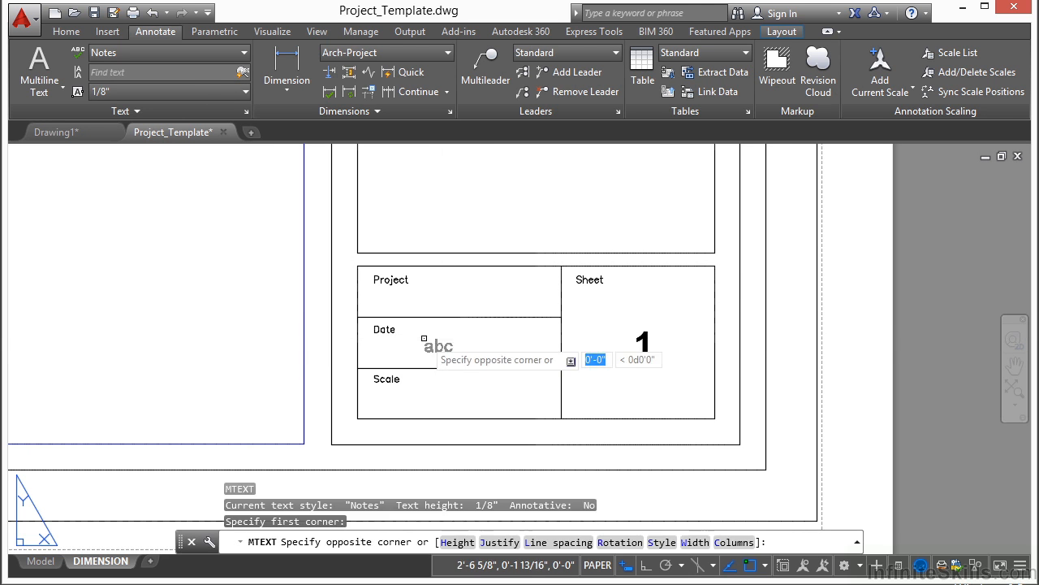
left_click(503, 378)
type("2014-04-25")
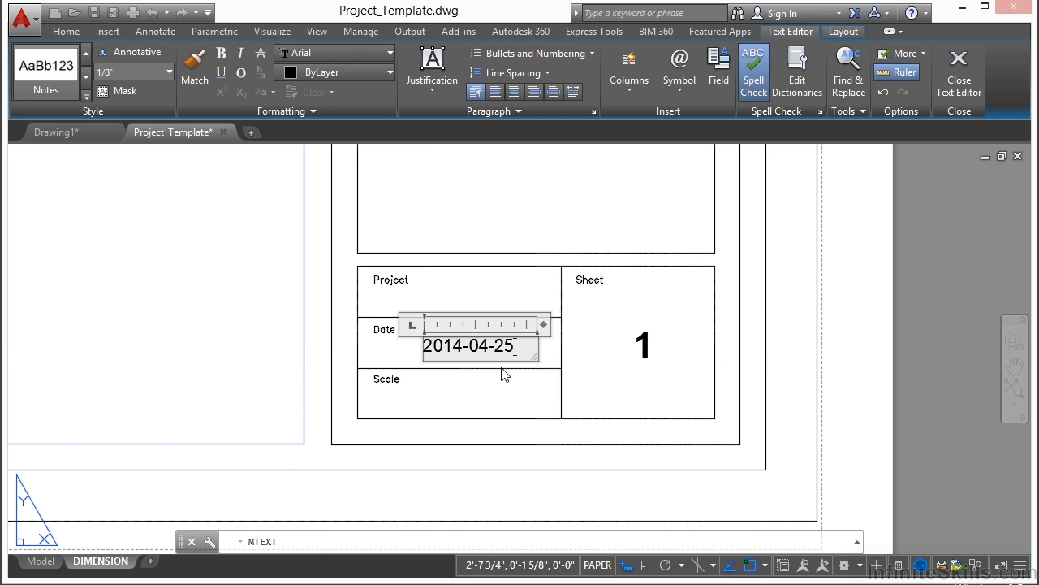
left_click(505, 374)
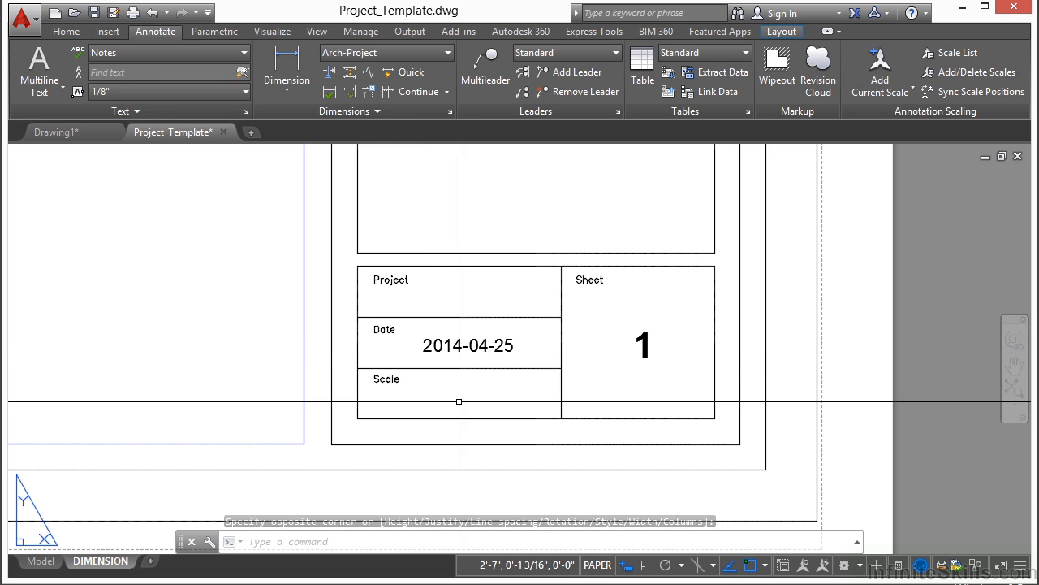
Copy the date text down into the Scale cell of the title block
type("cp")
key("Return")
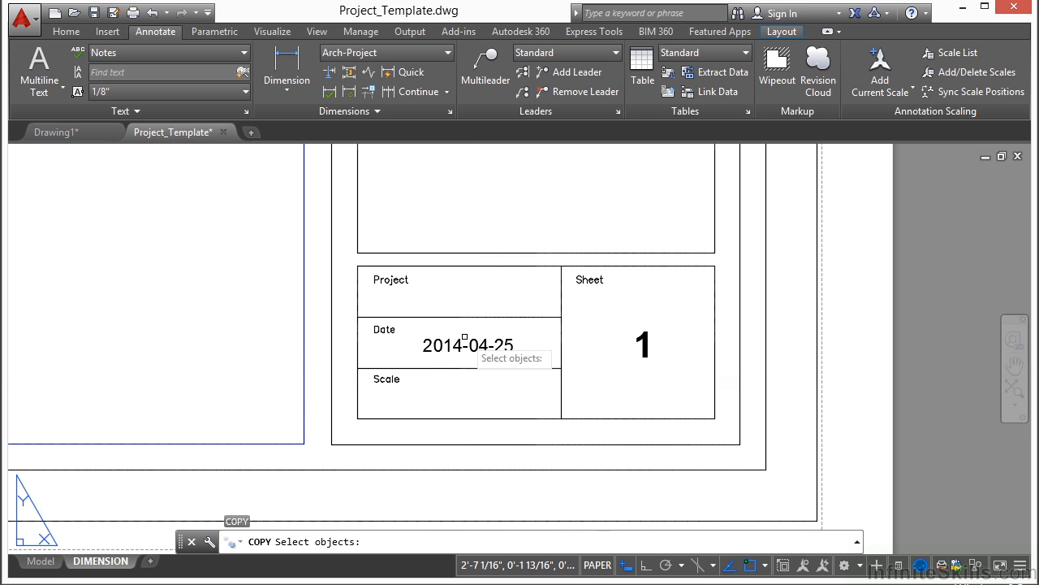
left_click(466, 338)
left_click(424, 351)
key("Return")
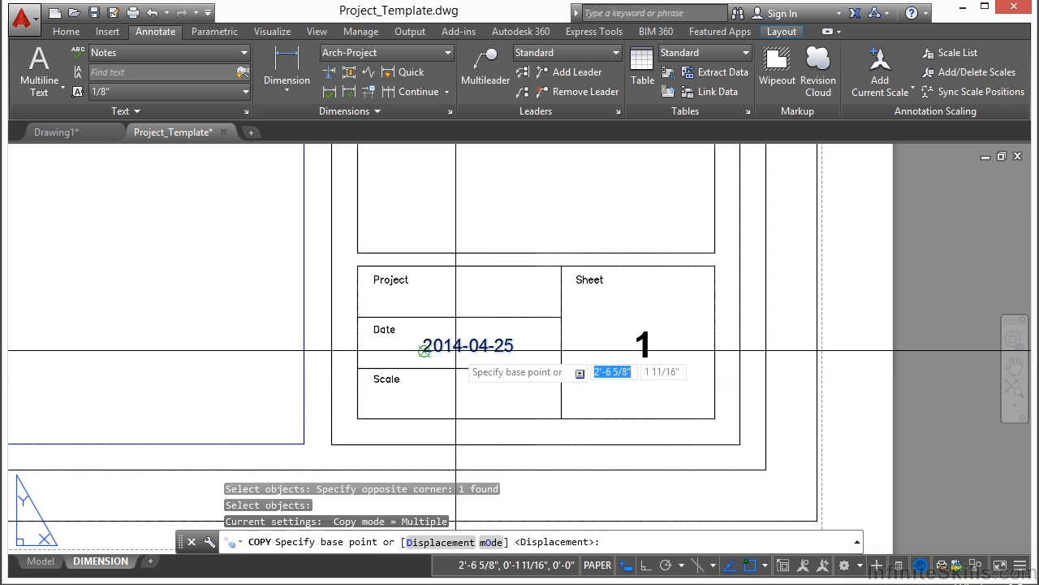
left_click(424, 351)
left_click(416, 402)
key("Return")
Replace the copied text in the Scale cell with 1/4"=1'-0", using a stacked fraction
double_click(430, 398)
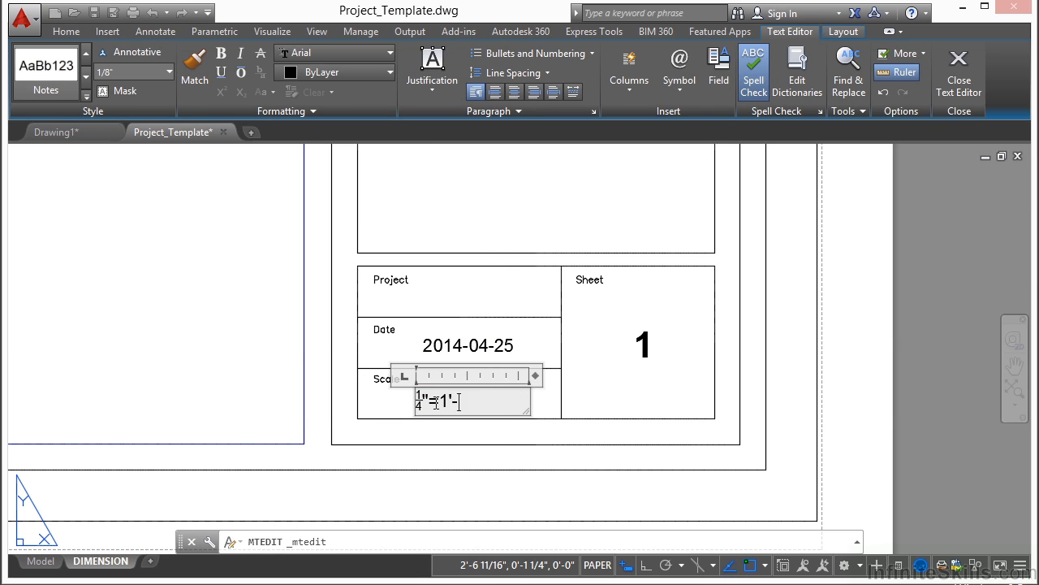
left_click(408, 429)
Move the scale text slightly to the right so it is centred under the date
scroll(410, 412, "up", 2)
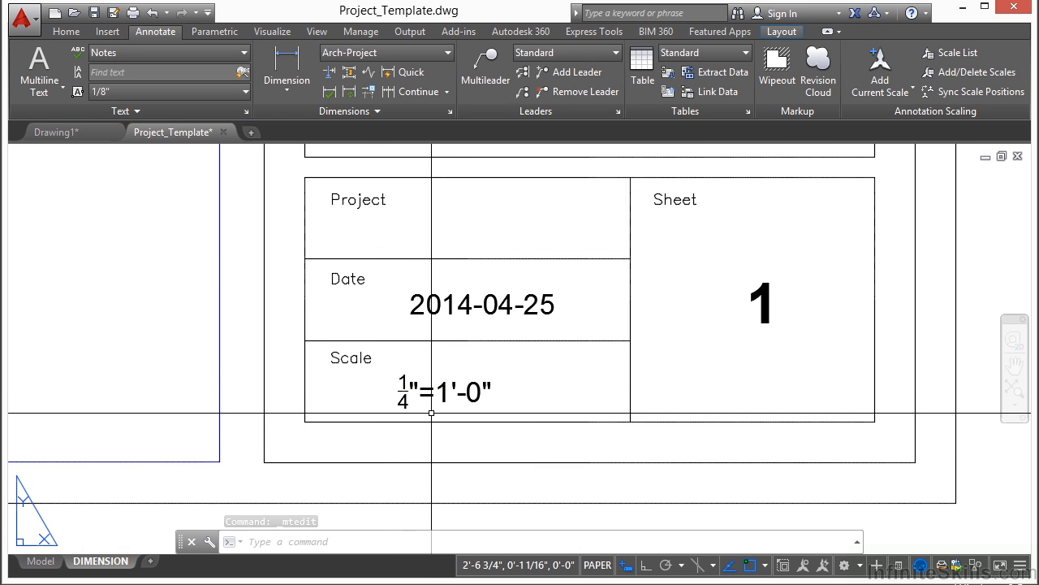
key("Return")
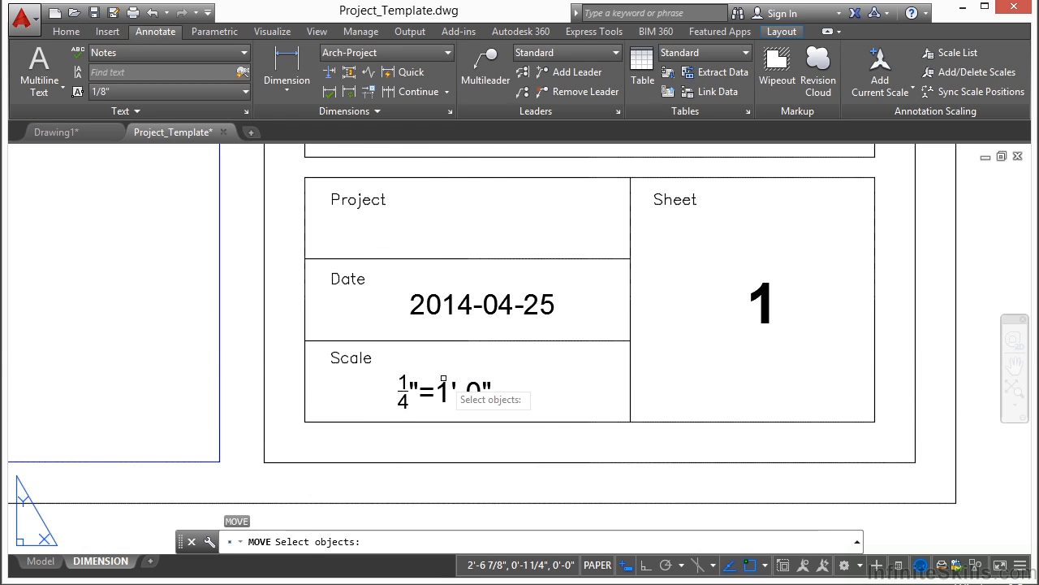
left_click(451, 392)
key("Return")
left_click(468, 361)
left_click(491, 360)
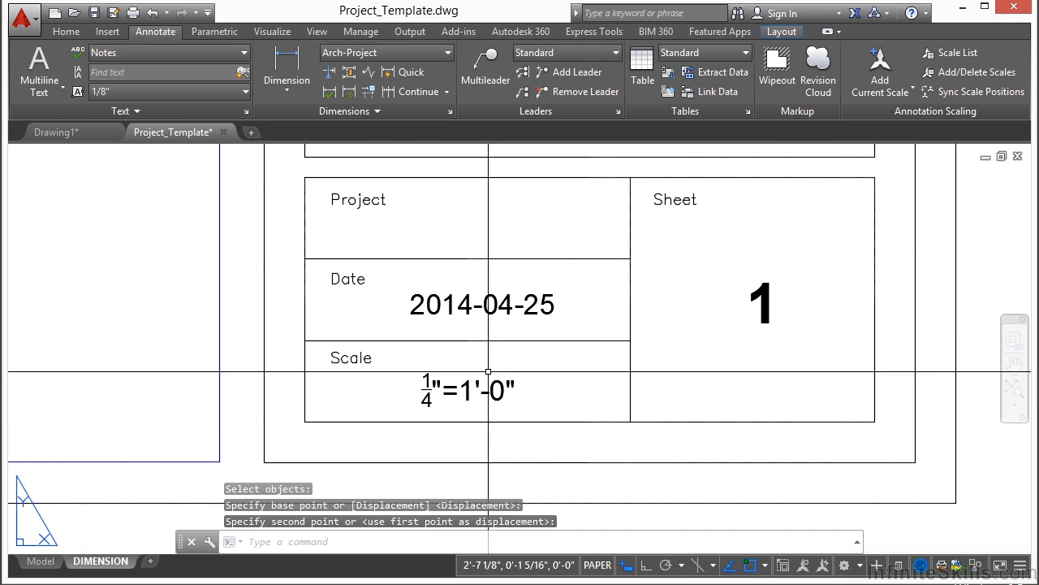
Erase the stray "MOVIE HOUSE" text lying outside the sheet
scroll(566, 389, "down", 3)
scroll(380, 331, "down", 5)
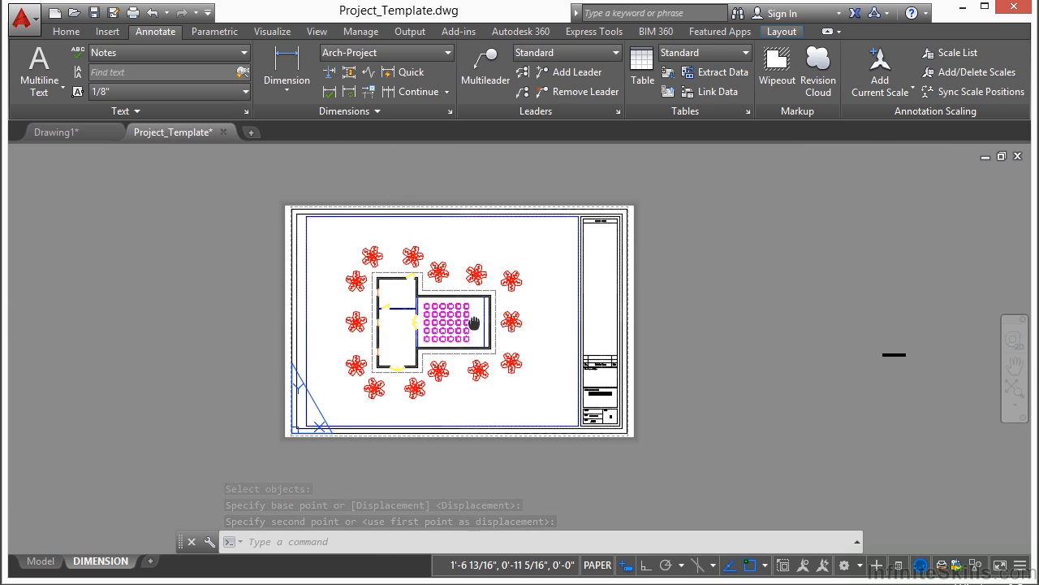
middle_click_drag(479, 324, 451, 327)
scroll(873, 358, "up", 4)
left_click(845, 354)
left_click(824, 398)
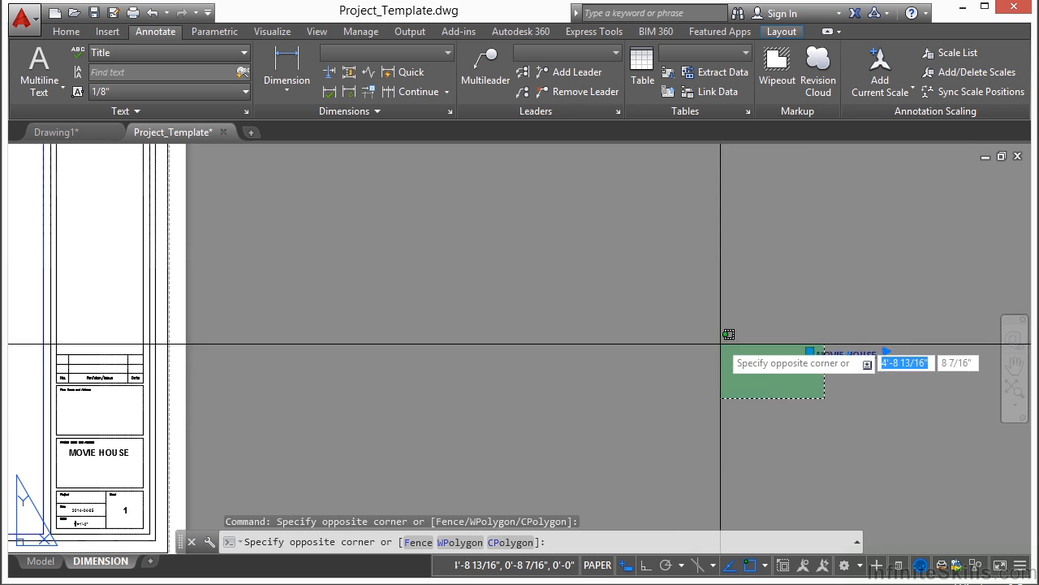
left_click(719, 349)
right_click(720, 349)
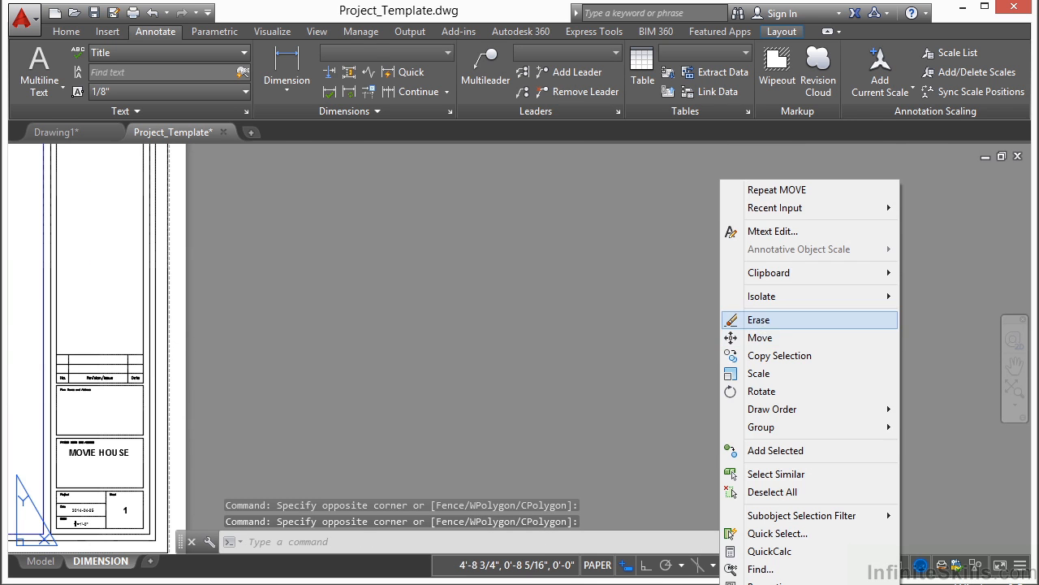
left_click(759, 319)
Create a copy of the DIMENSION layout, placed before the original
middle_click(766, 335)
middle_click(766, 335)
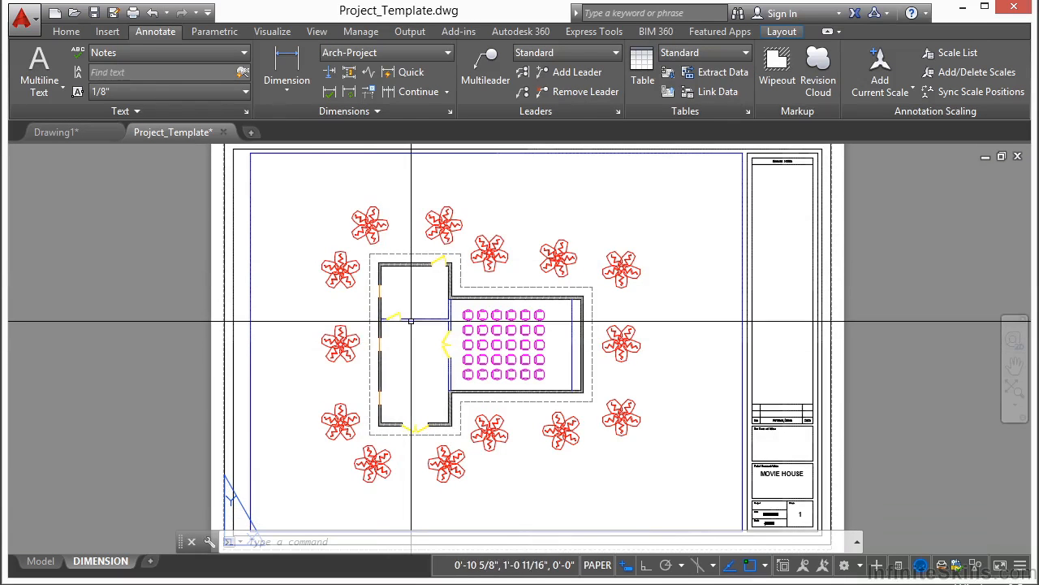
right_click(104, 568)
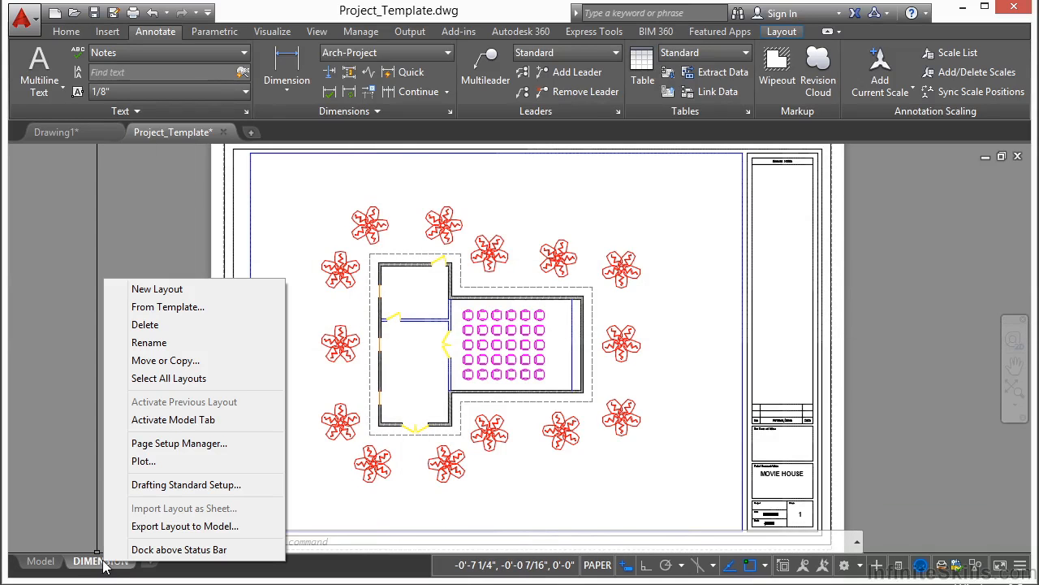
left_click(168, 362)
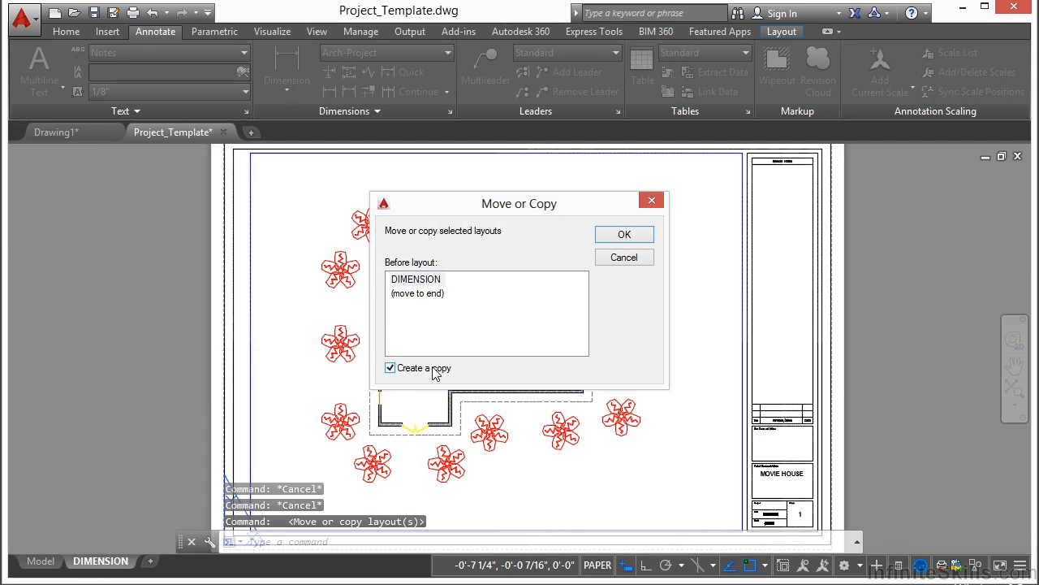
left_click(622, 235)
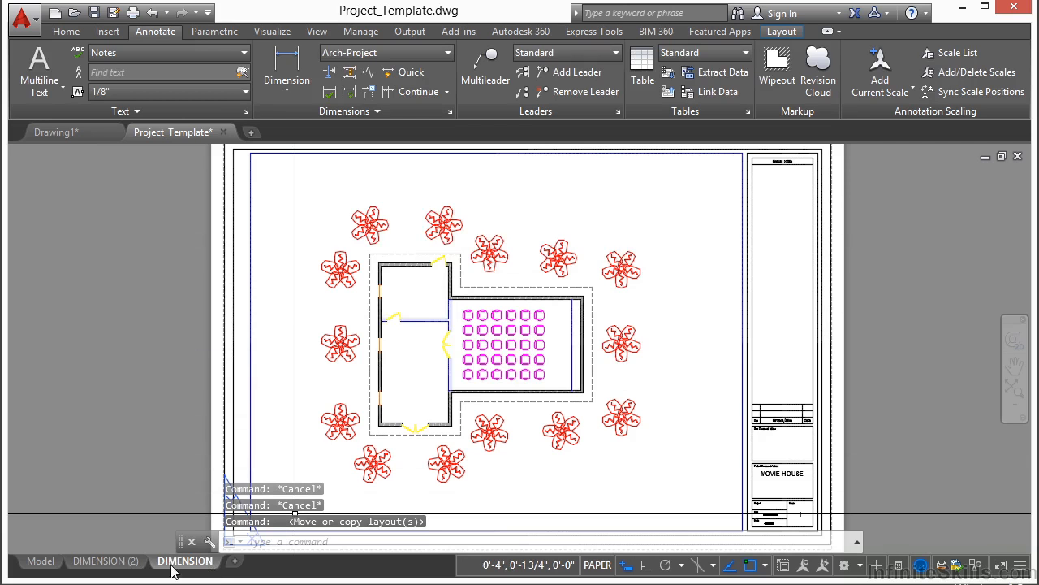
Rename the copied layout as OVERALL
left_click(107, 561)
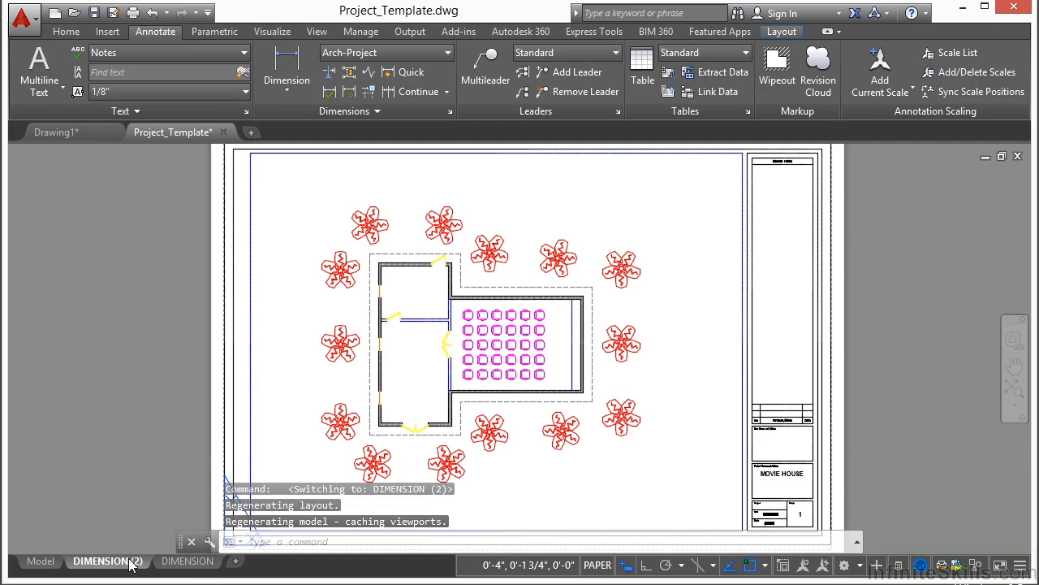
right_click(125, 566)
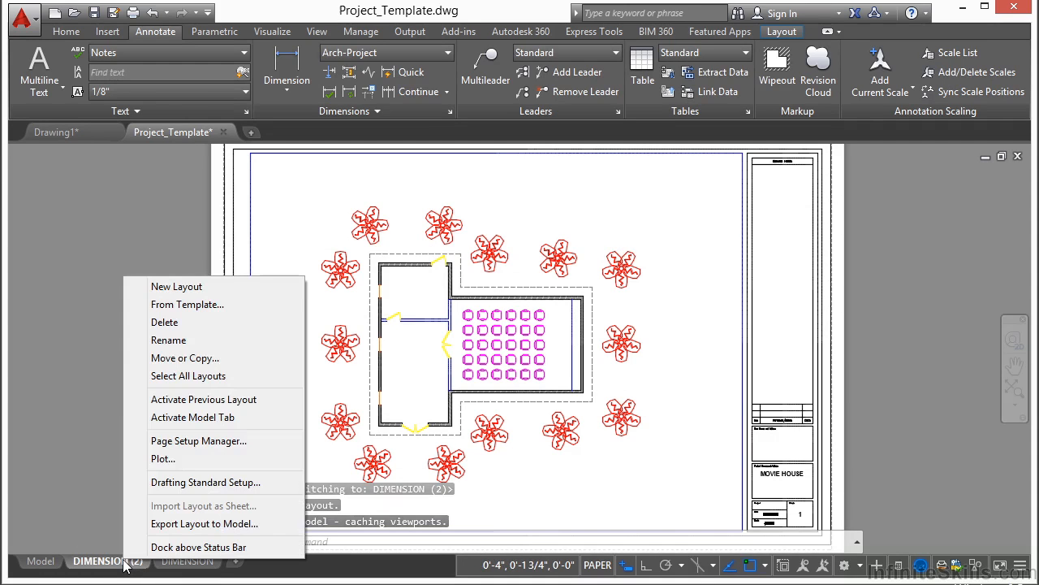
left_click(178, 340)
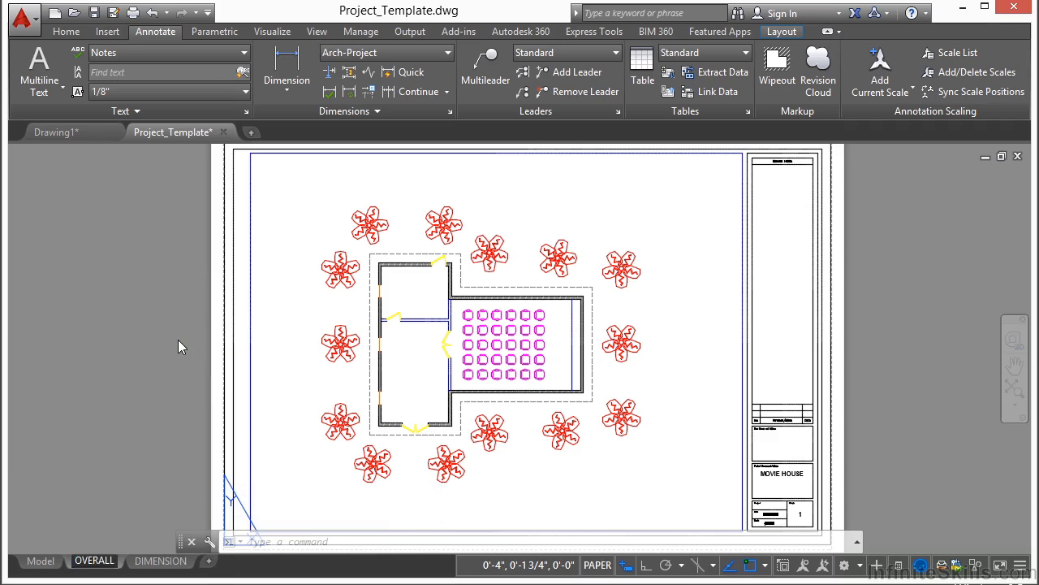
left_click(580, 471)
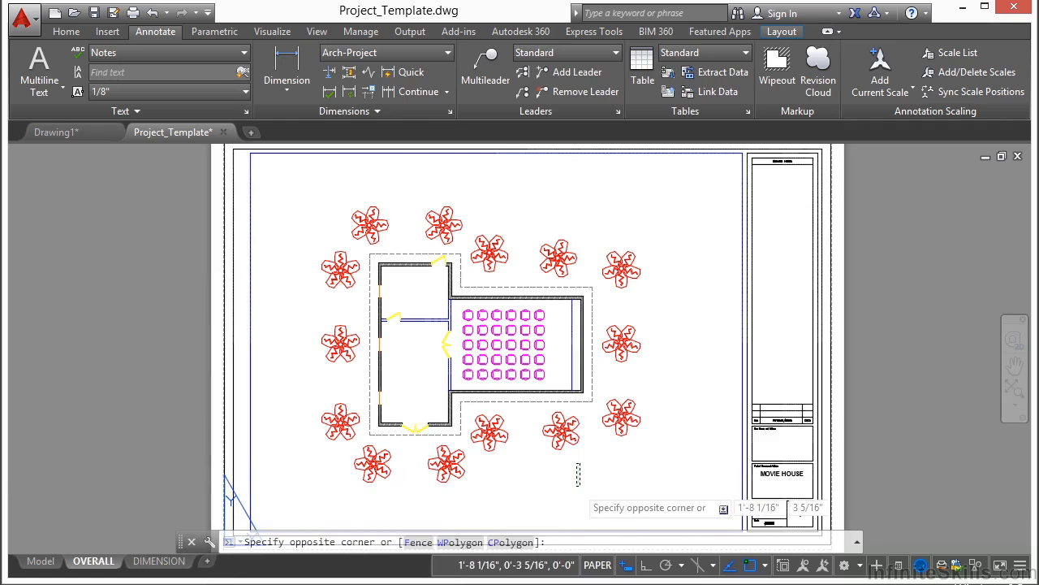
key("Escape")
On the OVERALL layout, add a second line "OVERALL" below "MOVIE HOUSE" in the title block
left_click(159, 562)
left_click(109, 562)
scroll(671, 398, "up", 6)
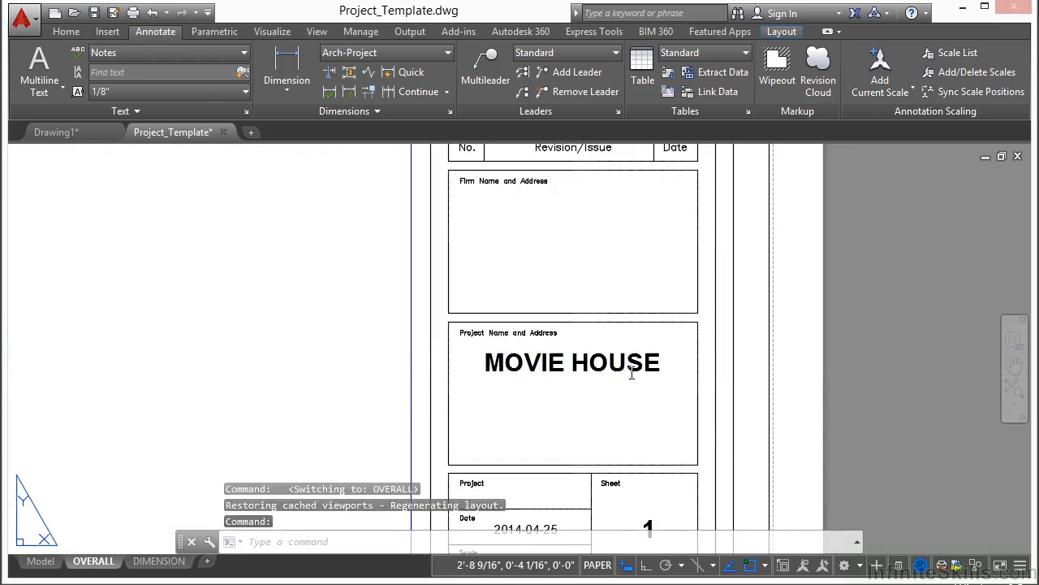
double_click(627, 367)
key("Return")
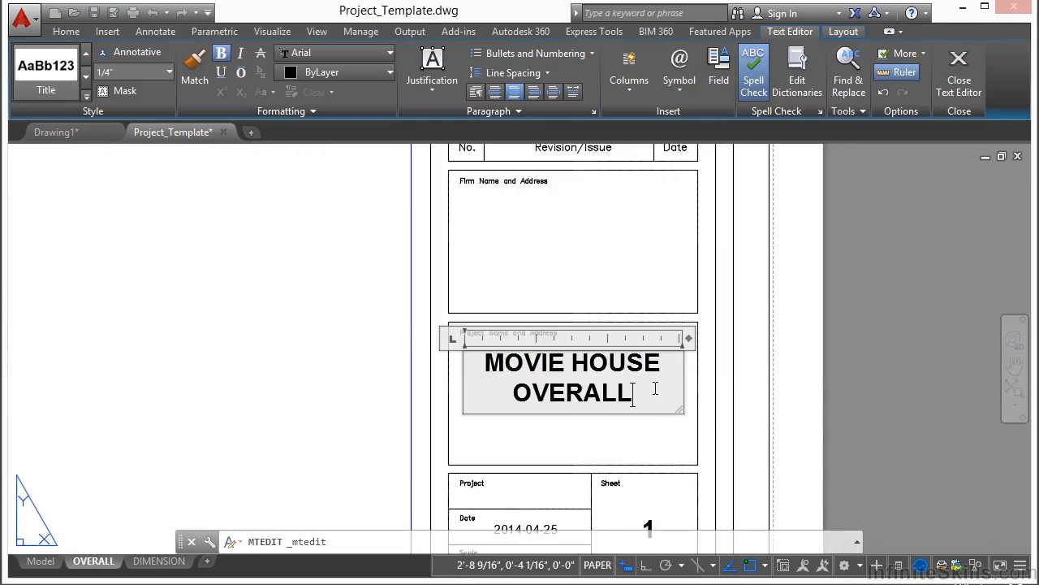
left_click(683, 456)
Freeze the layer of the dashed footing outline in the OVERALL layout's viewport, and return to paper space
middle_click_drag(642, 525, 634, 403)
scroll(544, 417, "down", 3)
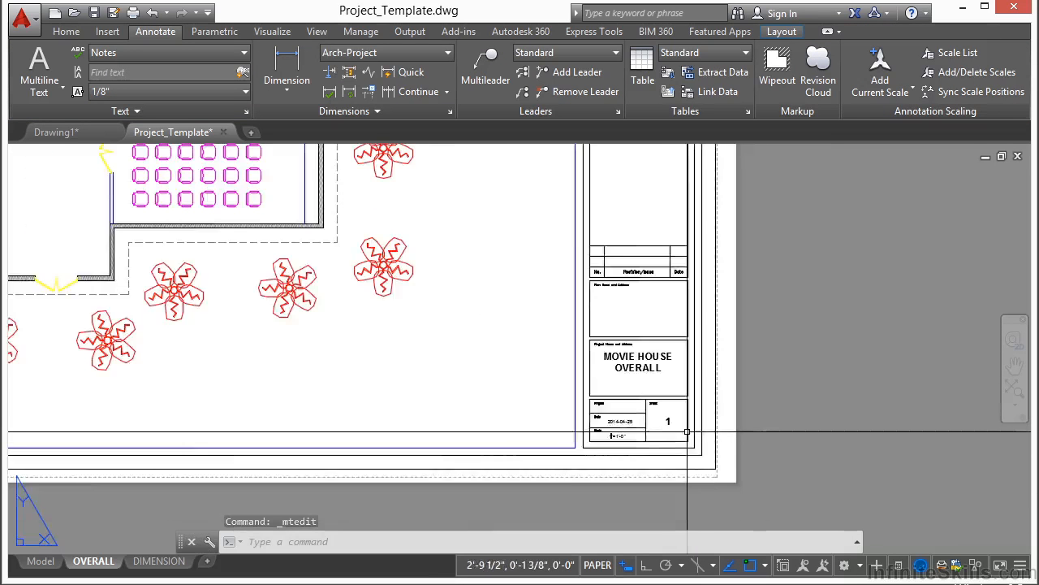
middle_click_drag(440, 332, 560, 367)
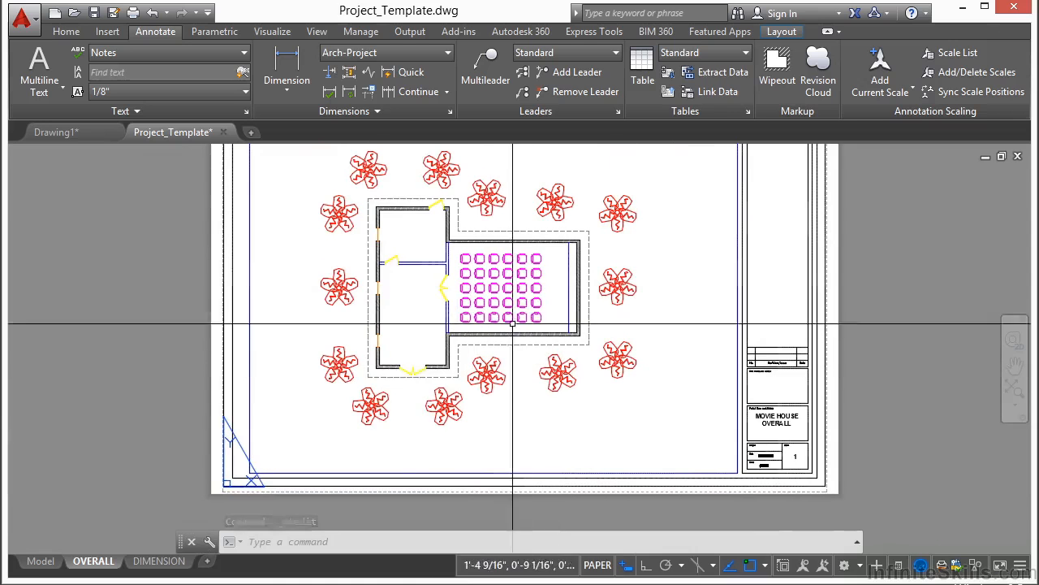
double_click(294, 321)
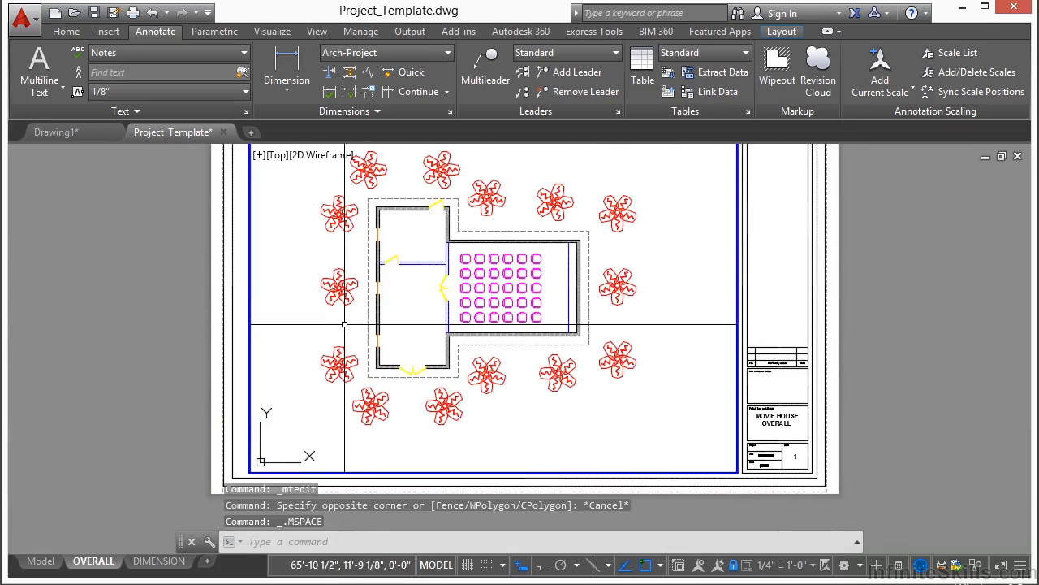
left_click(66, 32)
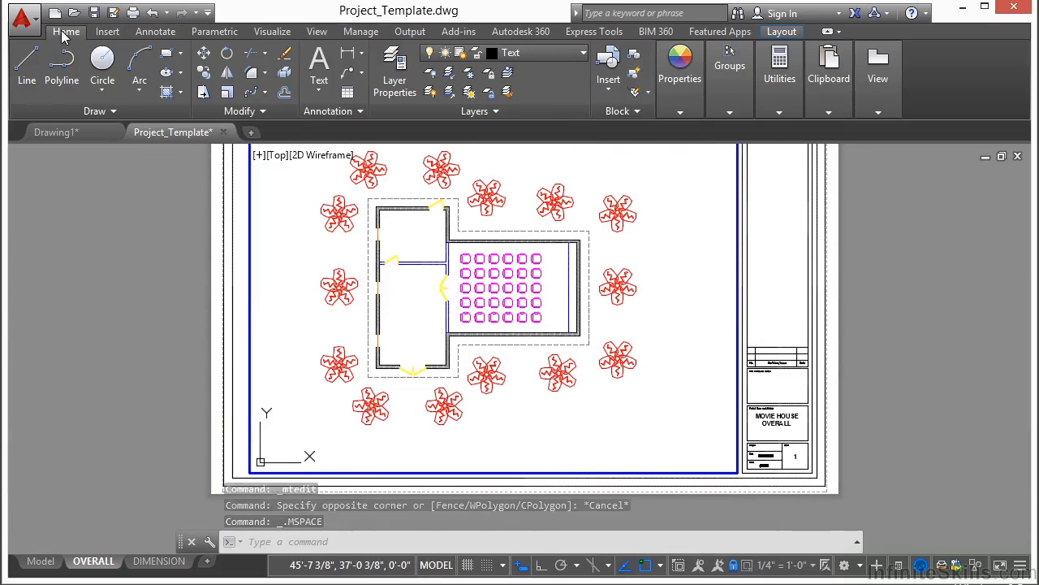
left_click(471, 76)
left_click(400, 196)
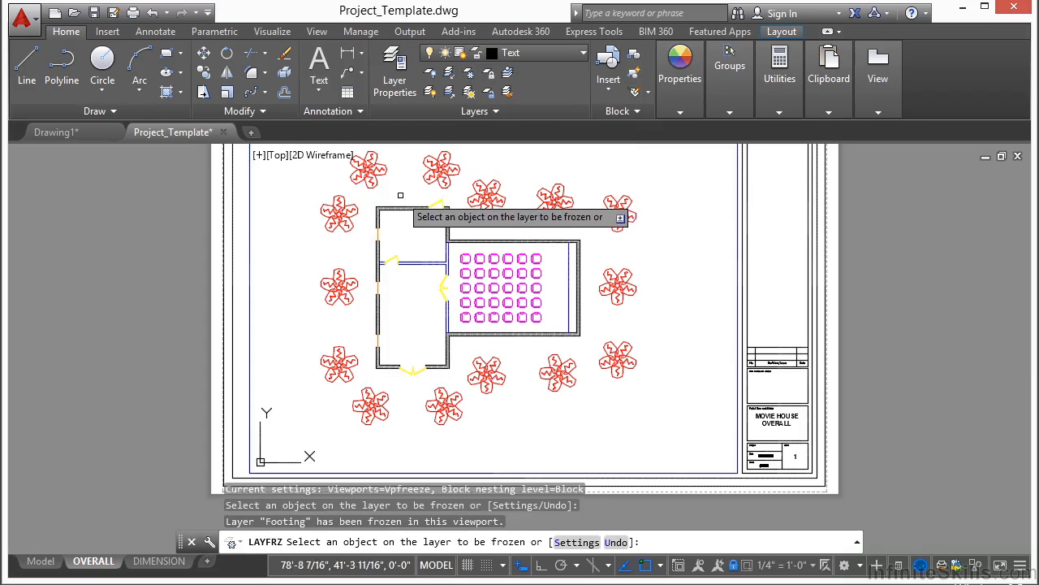
key("Return")
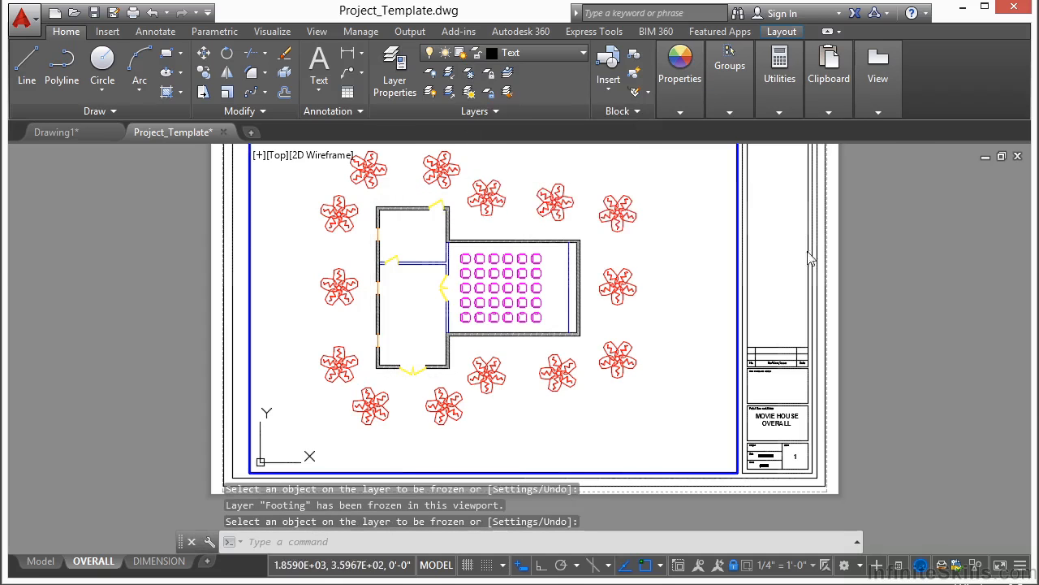
double_click(901, 258)
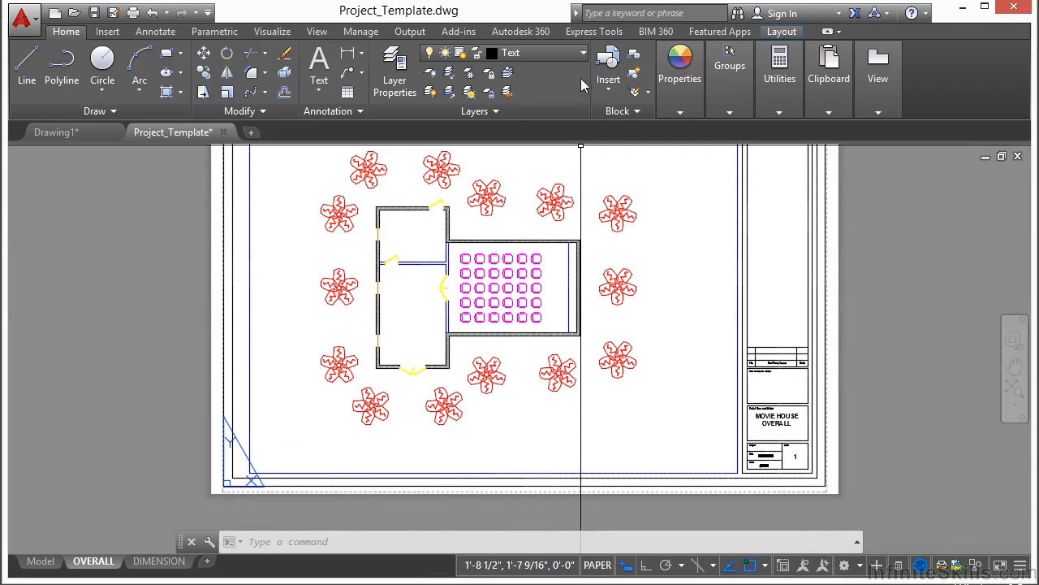
Make the Dimension layer current and choose Arch-Project as the dimension style
left_click(582, 54)
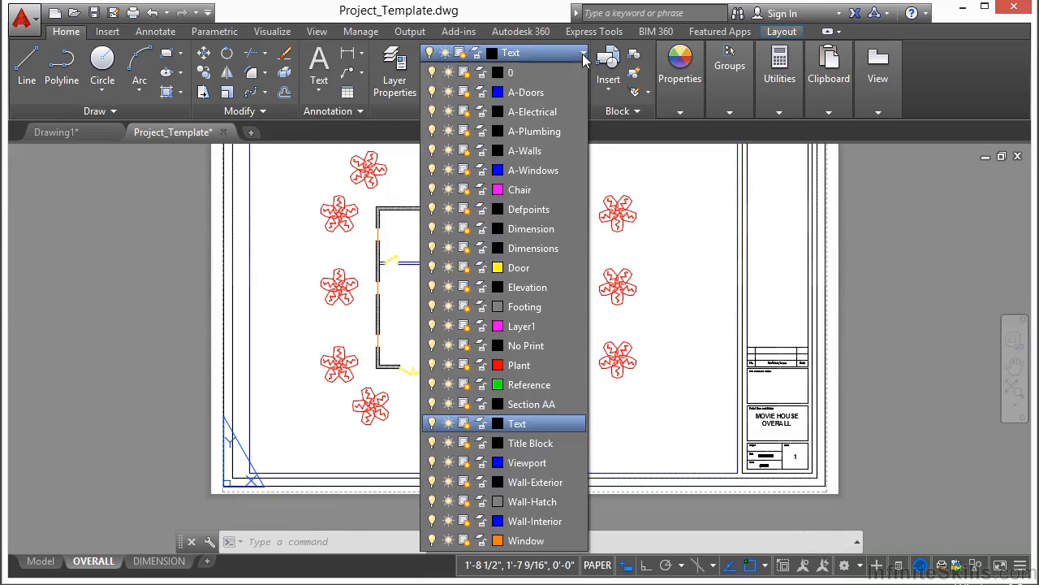
left_click(536, 234)
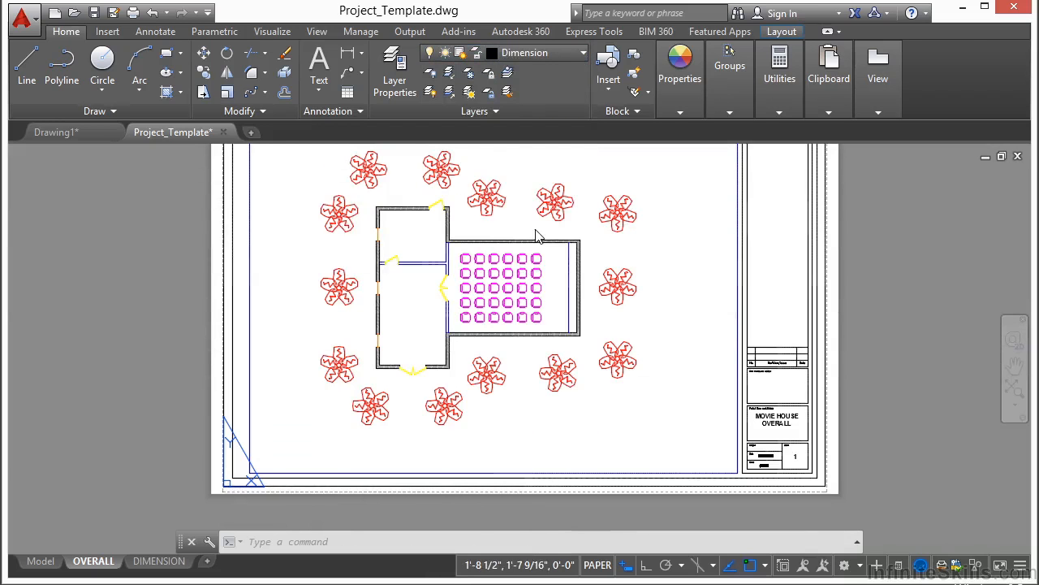
left_click(151, 32)
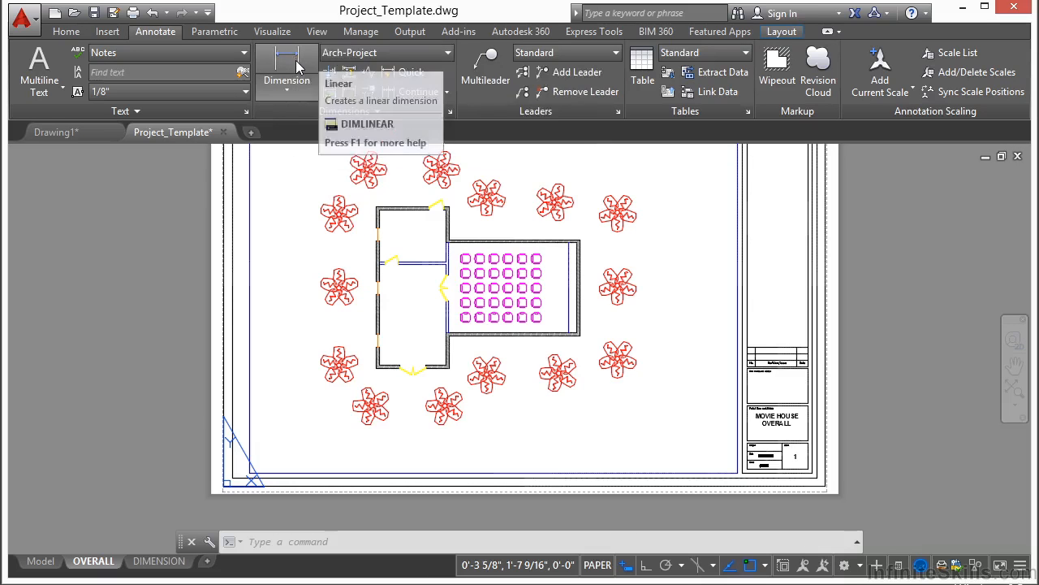
left_click(380, 54)
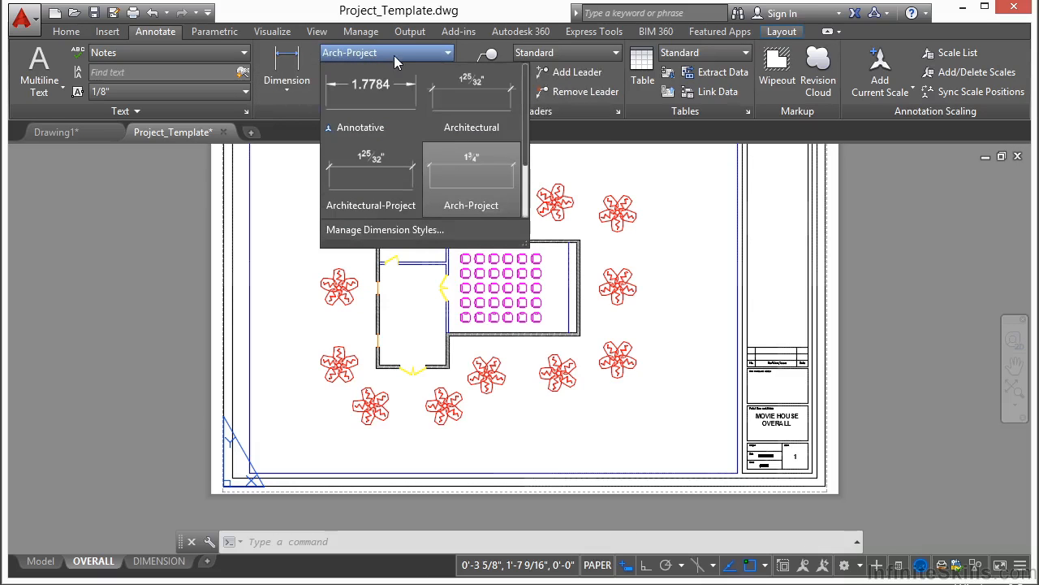
left_click(480, 176)
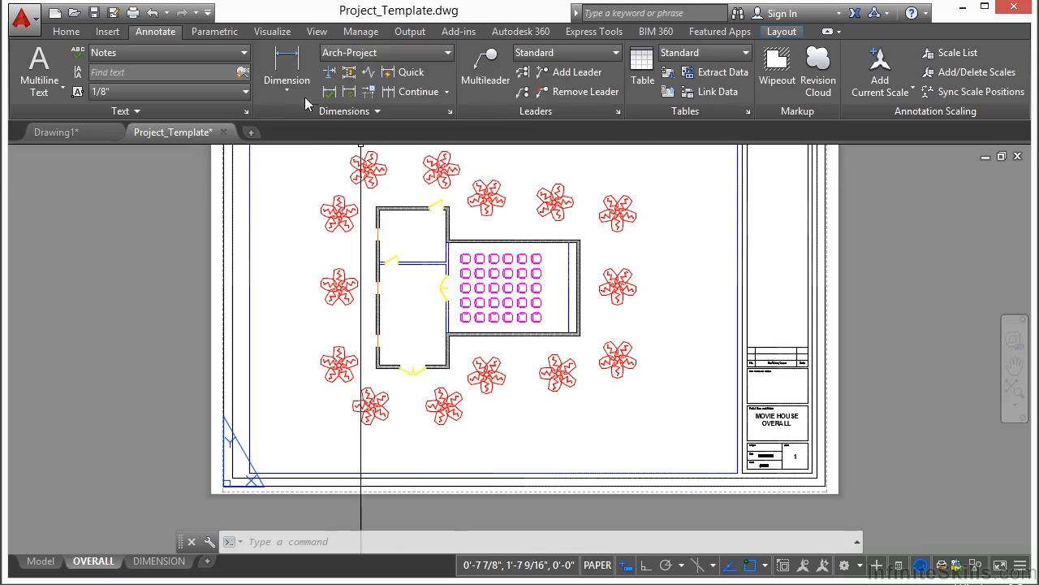
Add a vertical linear dimension along the building's full west exterior wall, placed just outside the wall
left_click(291, 67)
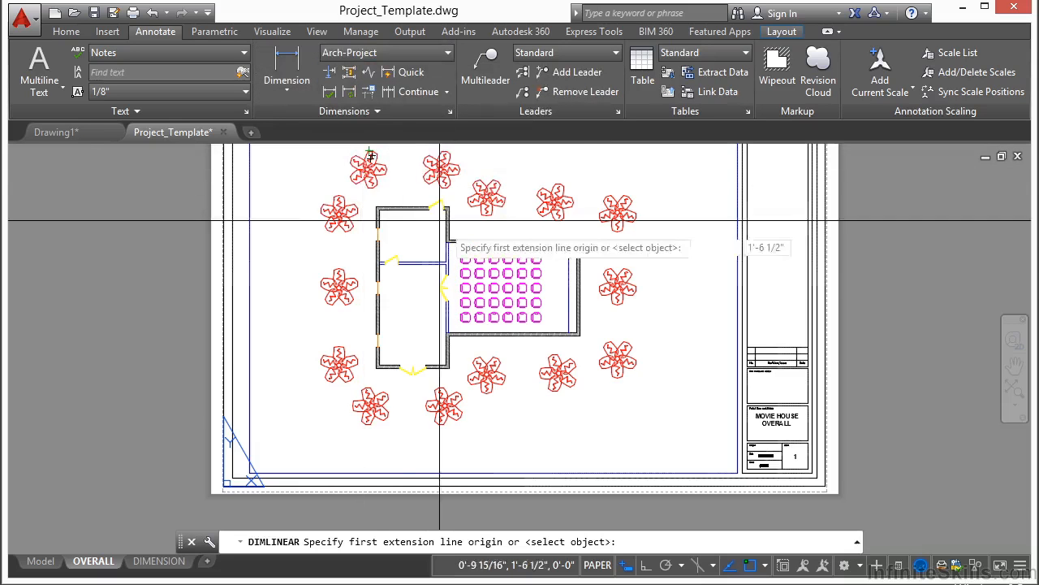
scroll(374, 203, "up", 5)
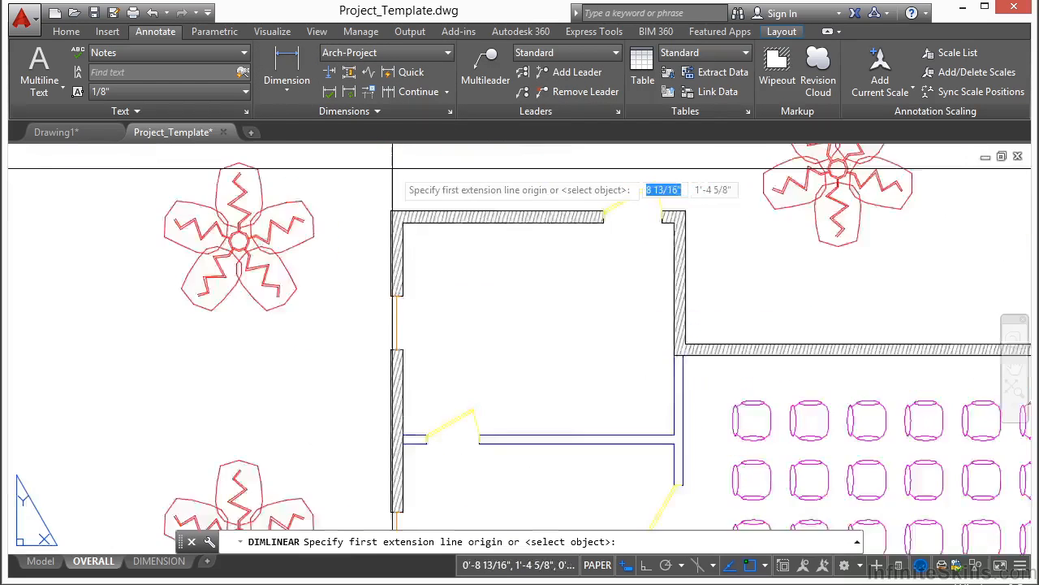
left_click(379, 304)
scroll(379, 304, "down", 8)
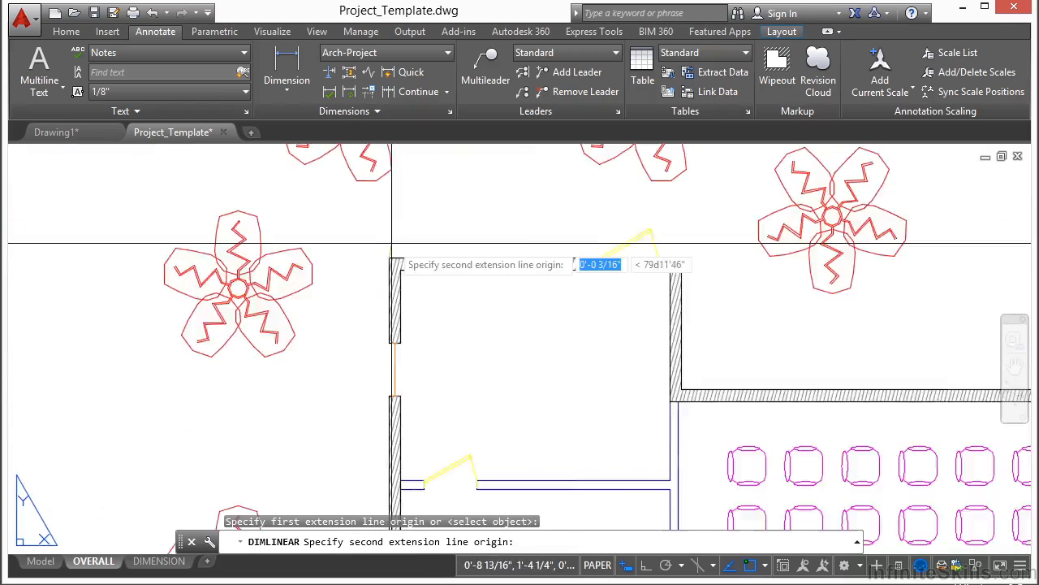
scroll(417, 416, "up", 6)
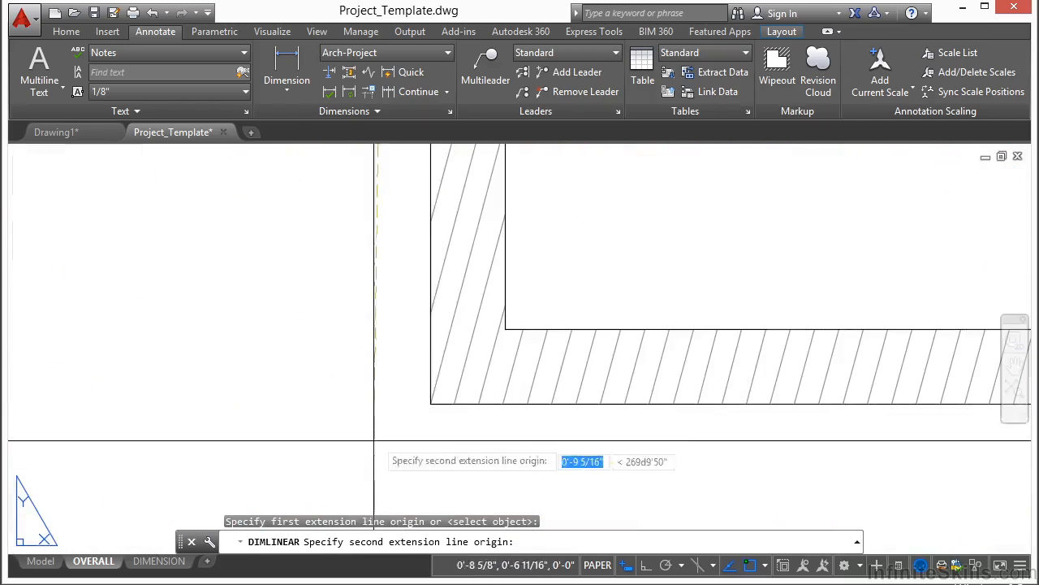
left_click(431, 405)
scroll(428, 406, "down", 5)
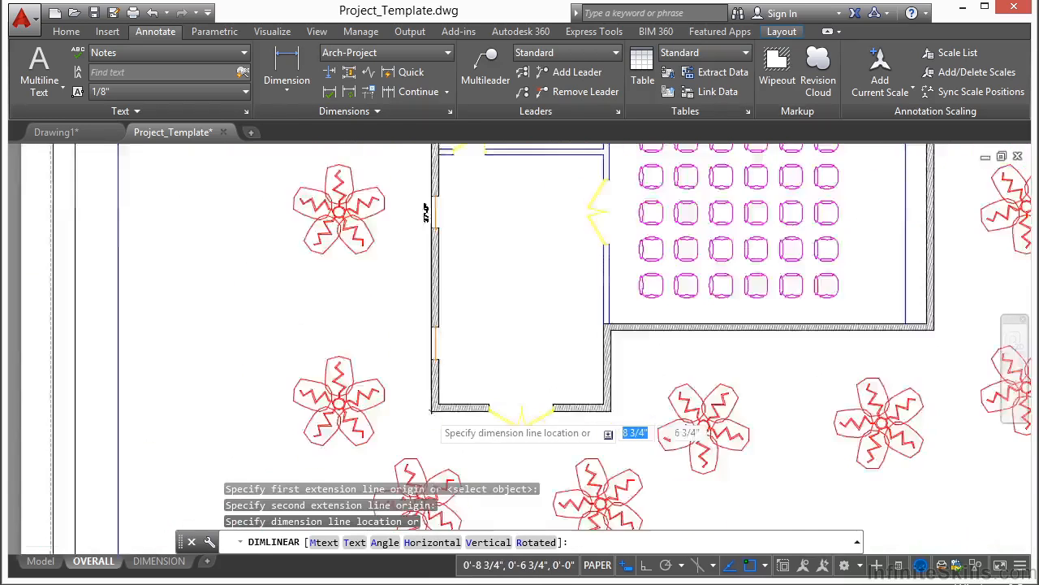
left_click(411, 326)
Add a horizontal linear dimension between the outer corners of the lobby block's north wall, placed just above the wall
left_click(287, 73)
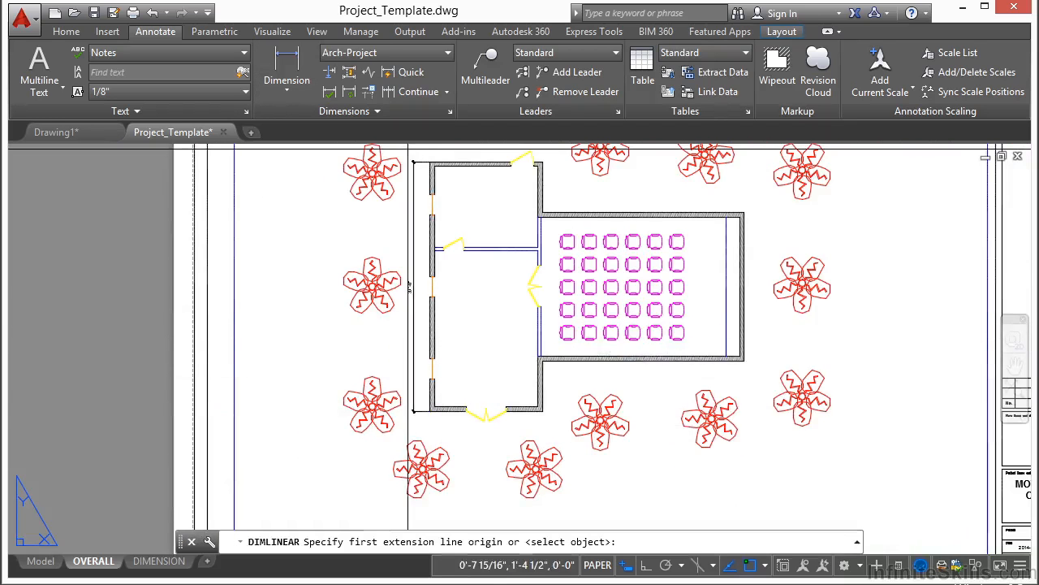
scroll(353, 259, "up", 8)
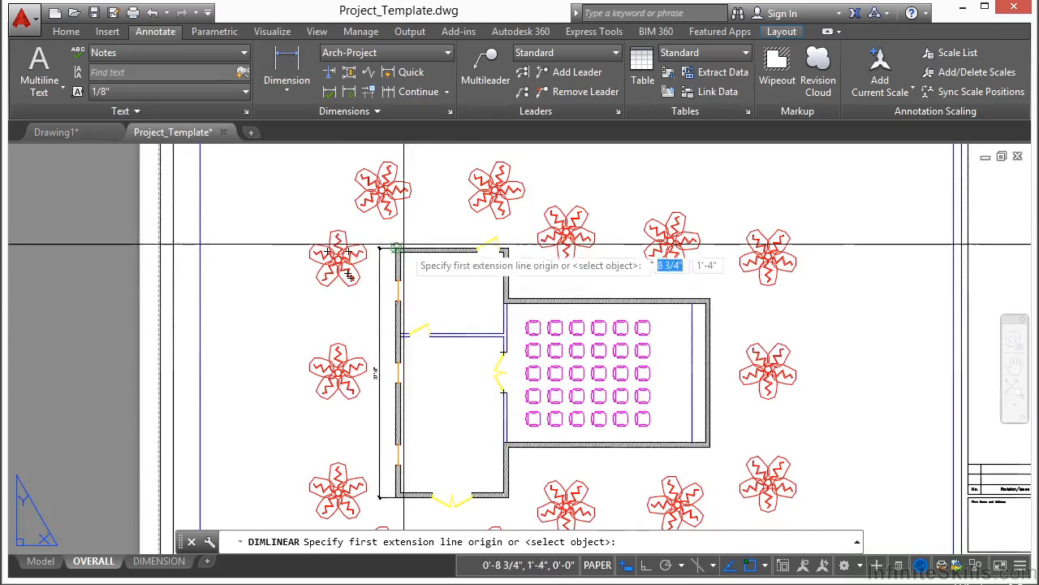
scroll(285, 302, "down", 3)
left_click(285, 302)
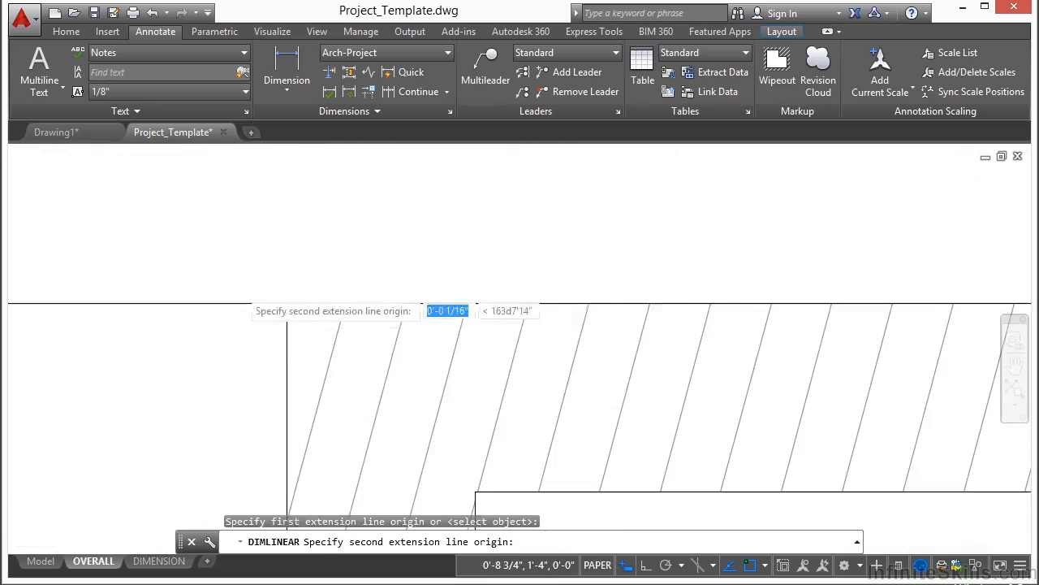
scroll(325, 303, "down", 5)
middle_click_drag(789, 295, 399, 289)
scroll(642, 301, "up", 10)
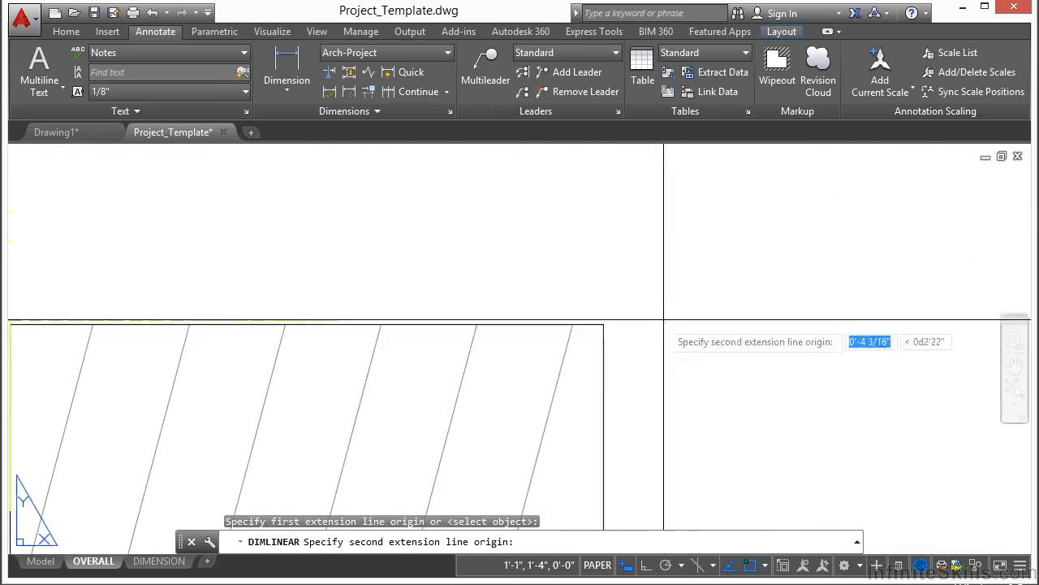
left_click(604, 324)
scroll(603, 322, "down", 8)
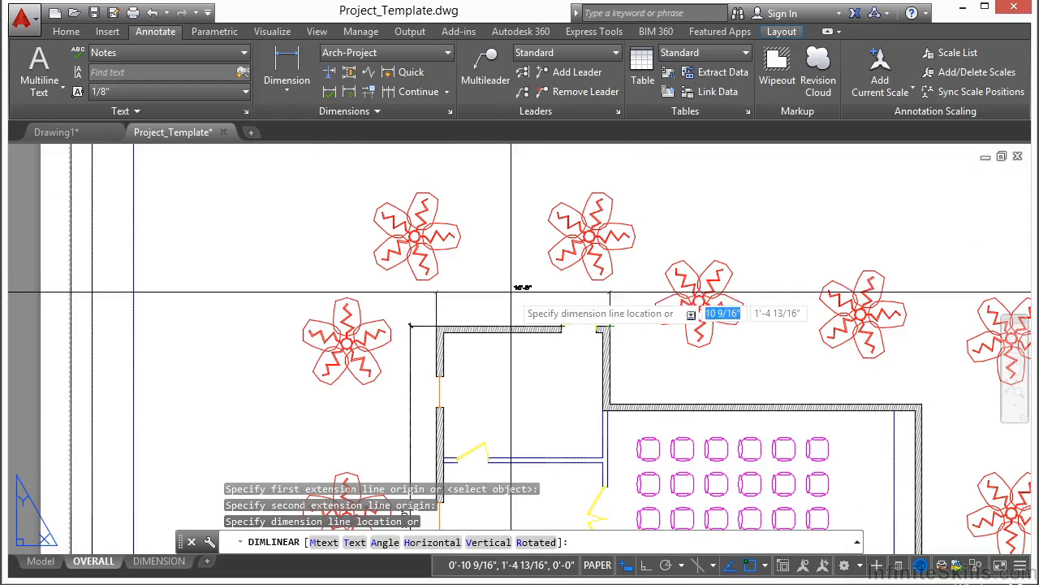
left_click(484, 294)
Continue the north wall dimension to the auditorium's outer northeast corner, and end the command
scroll(324, 302, "down", 2)
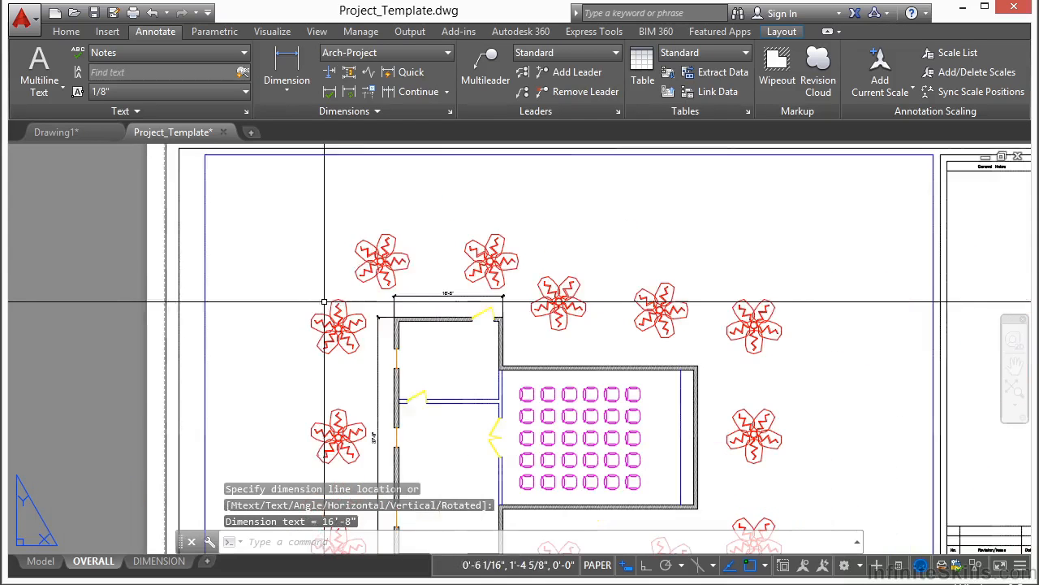
left_click(391, 91)
scroll(638, 378, "up", 6)
left_click(612, 412)
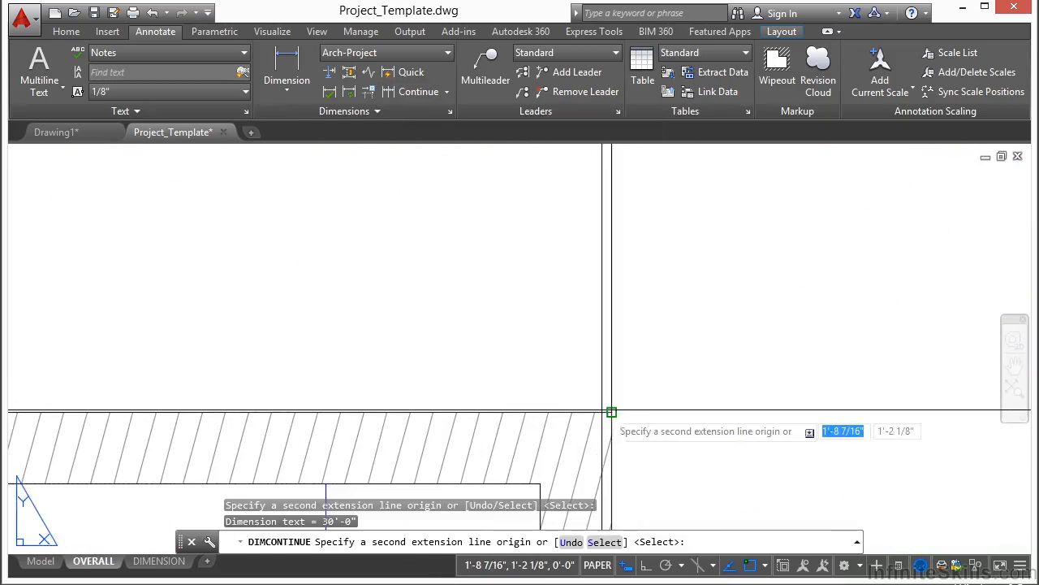
scroll(622, 382, "down", 1)
key("Return")
key("Return")
scroll(696, 365, "down", 3)
scroll(547, 181, "down", 4)
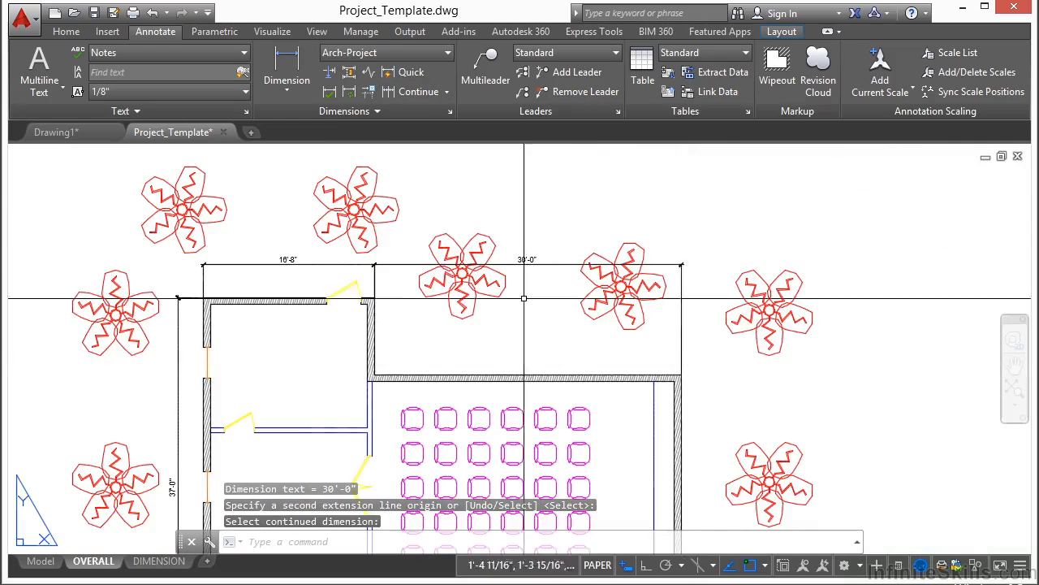
Add a vertical linear dimension between the outer corners of the auditorium's east wall, placed between the wall and the plants
scroll(531, 283, "up", 4)
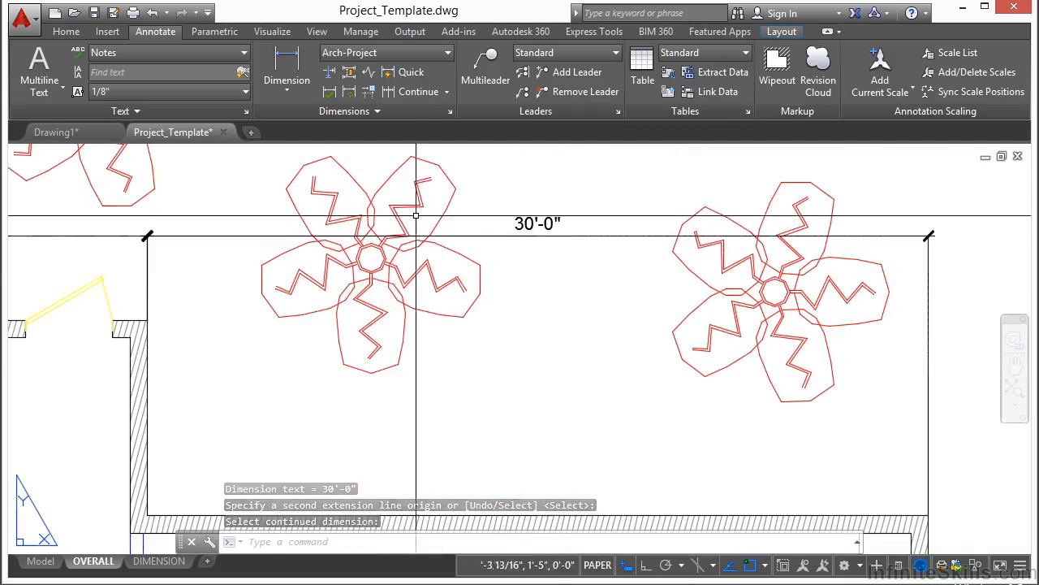
scroll(572, 234, "down", 3)
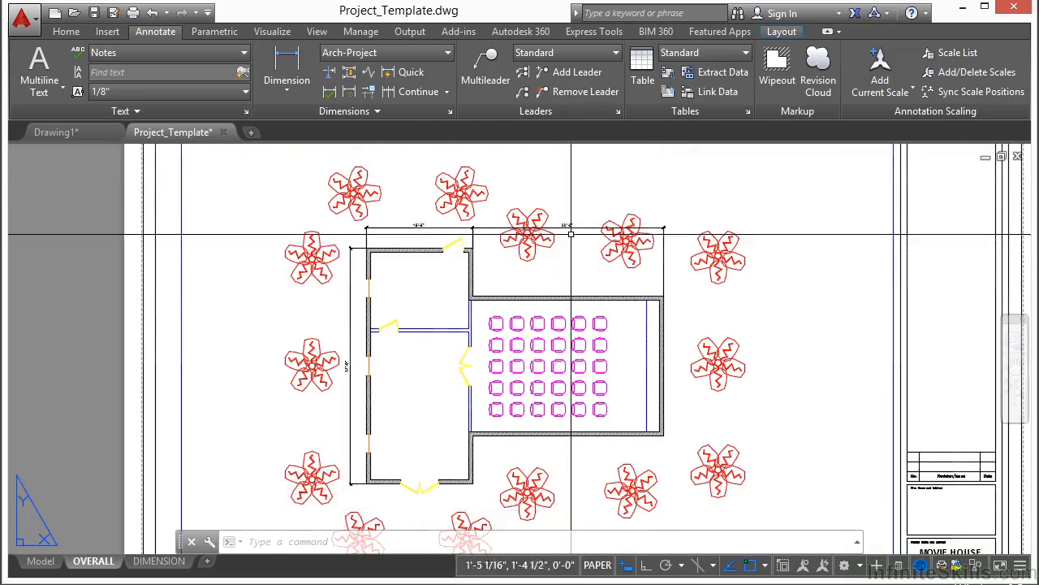
left_click(284, 77)
scroll(689, 487, "up", 12)
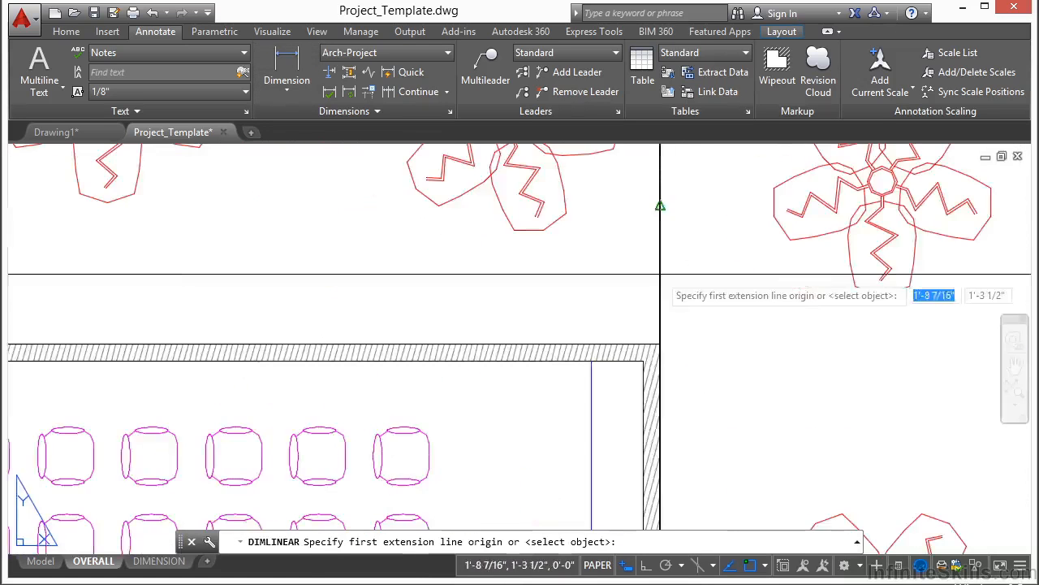
left_click(501, 271)
scroll(597, 243, "down", 12)
middle_click_drag(638, 404, 600, 276)
scroll(466, 311, "up", 10)
scroll(467, 291, "up", 5)
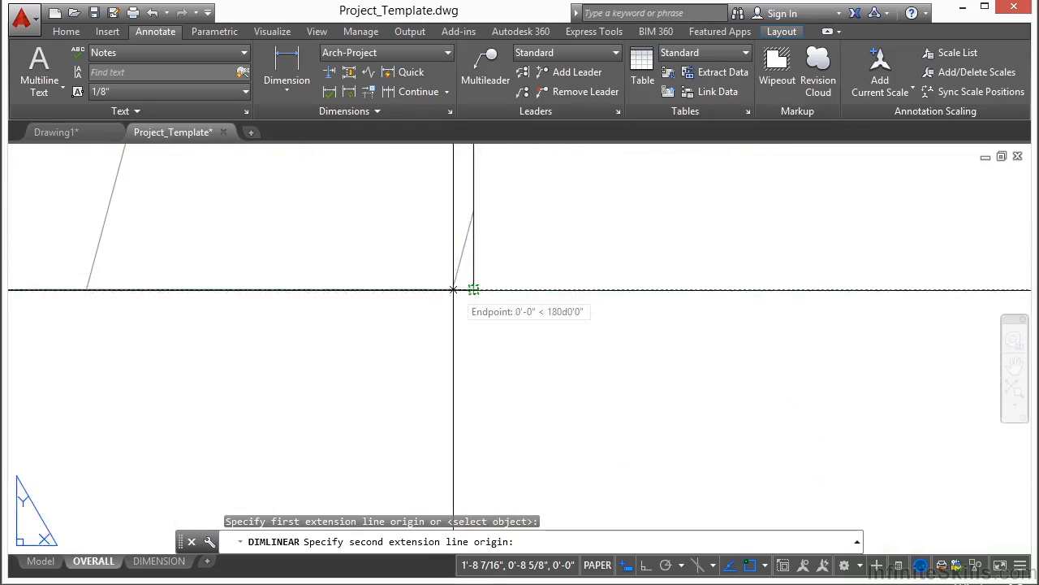
left_click(473, 289)
scroll(473, 351, "down", 5)
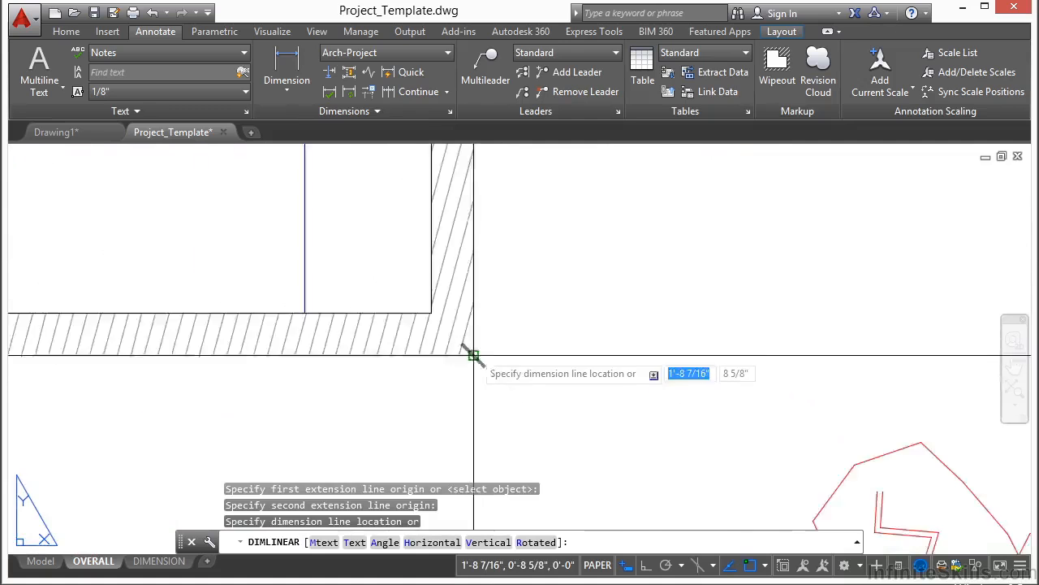
scroll(467, 345, "down", 5)
scroll(471, 338, "up", 6)
scroll(483, 309, "down", 1)
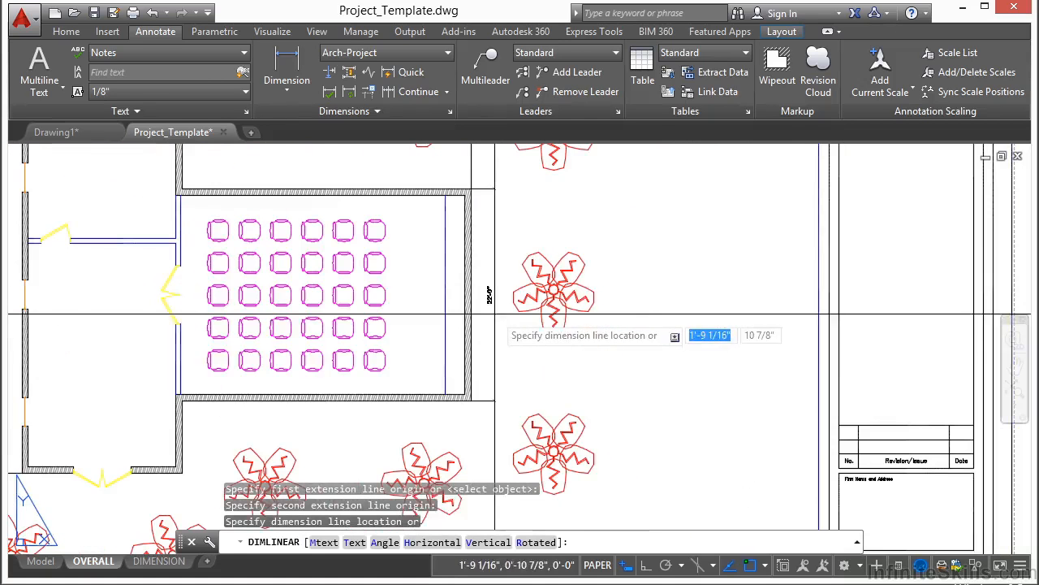
left_click(497, 357)
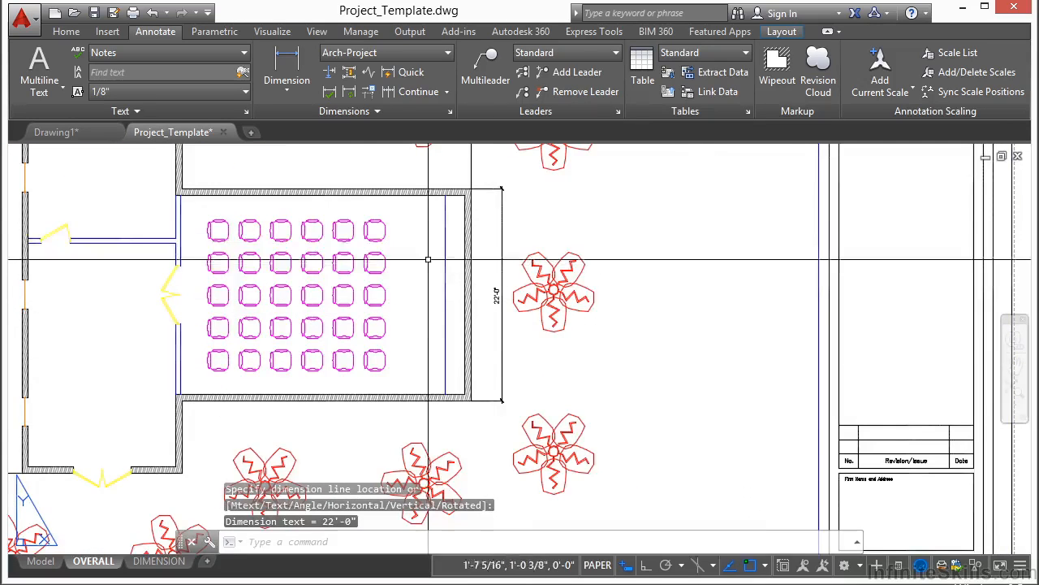
Stretch the two horizontal dimensions above the building upward together by their shared grip so their dimension lines clear the plants
scroll(465, 302, "down", 3)
scroll(465, 300, "up", 2)
scroll(464, 300, "down", 2)
middle_click_drag(451, 300, 532, 314)
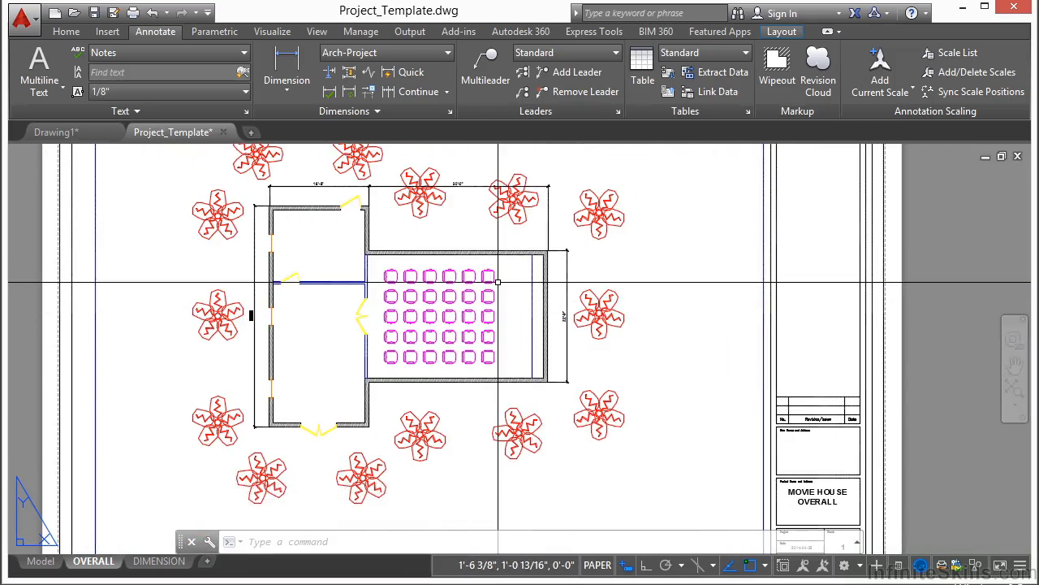
scroll(442, 241, "up", 5)
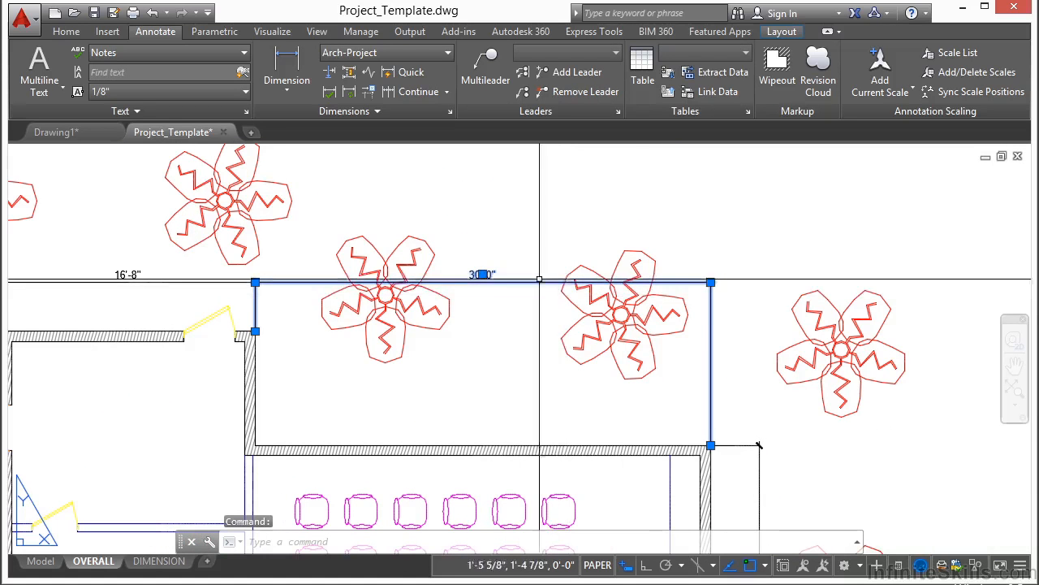
left_click(255, 281)
scroll(257, 280, "down", 5)
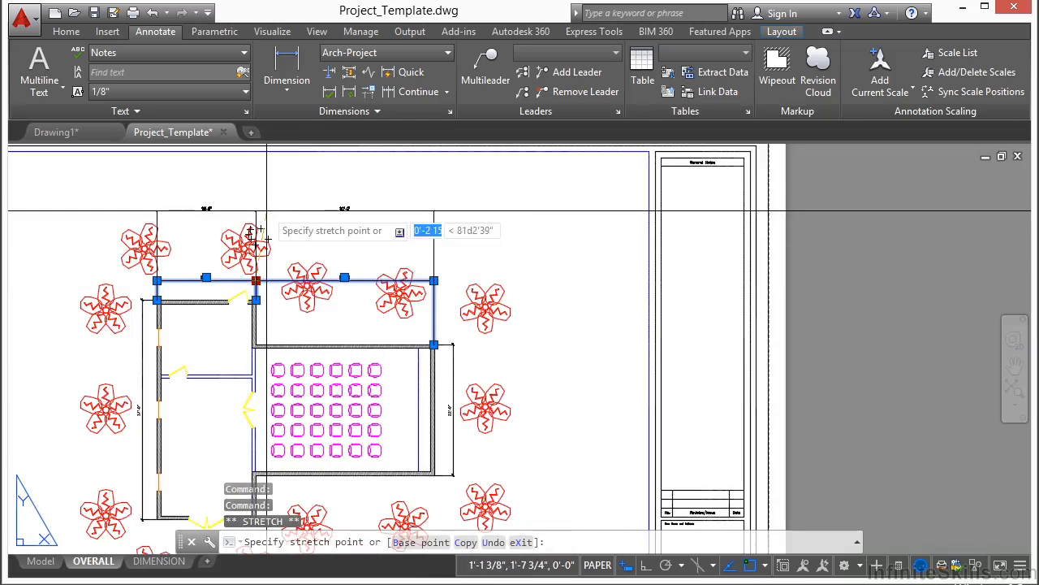
left_click(255, 202)
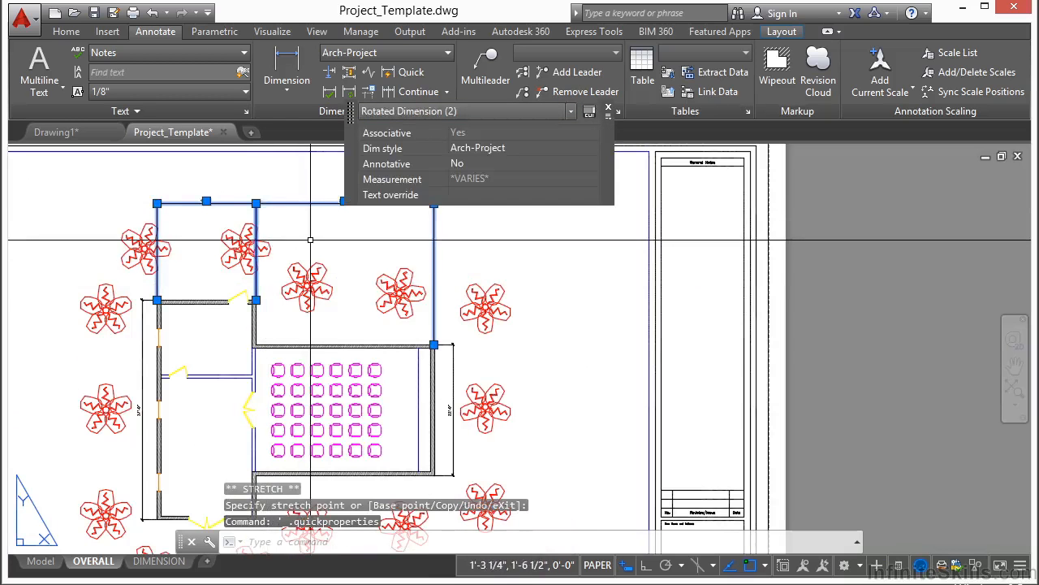